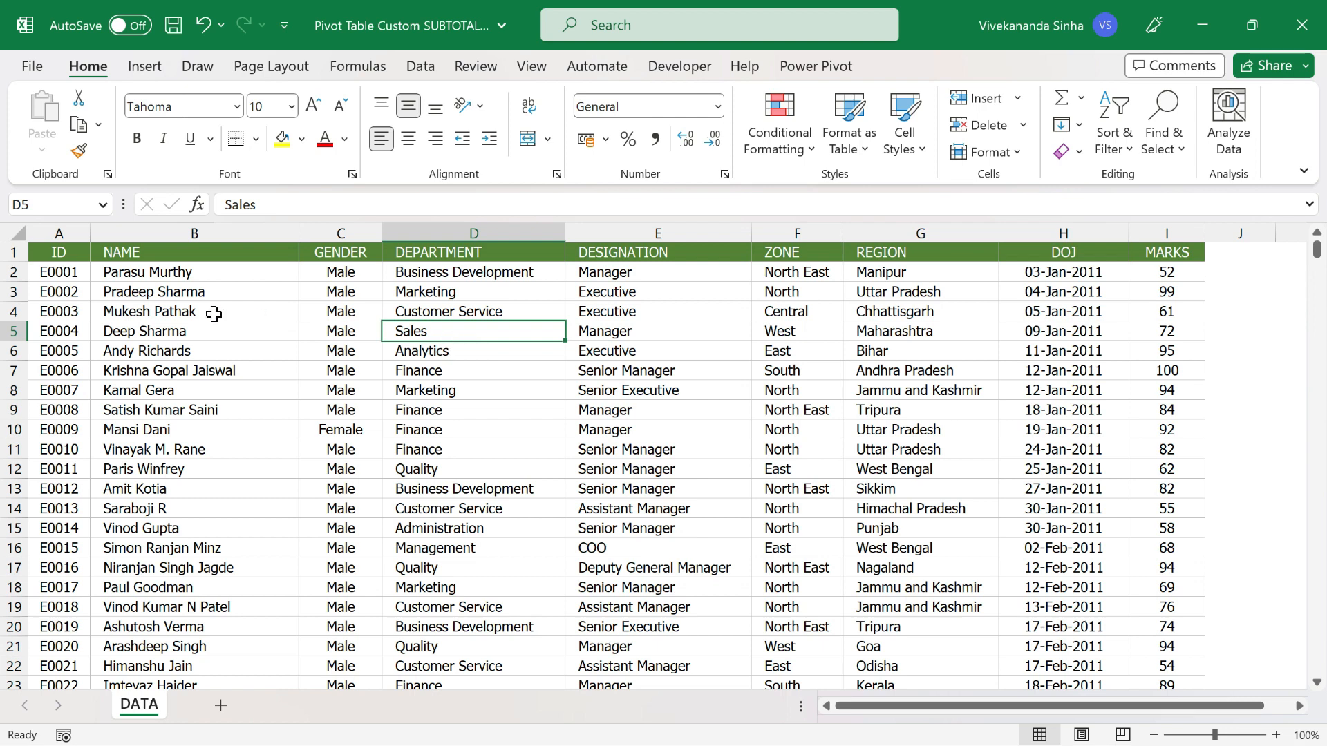
Create a PivotTable on a new worksheet from the range DATA!$A$1:$I$786
{"action": "left_click", "coordinate": [144, 67]}
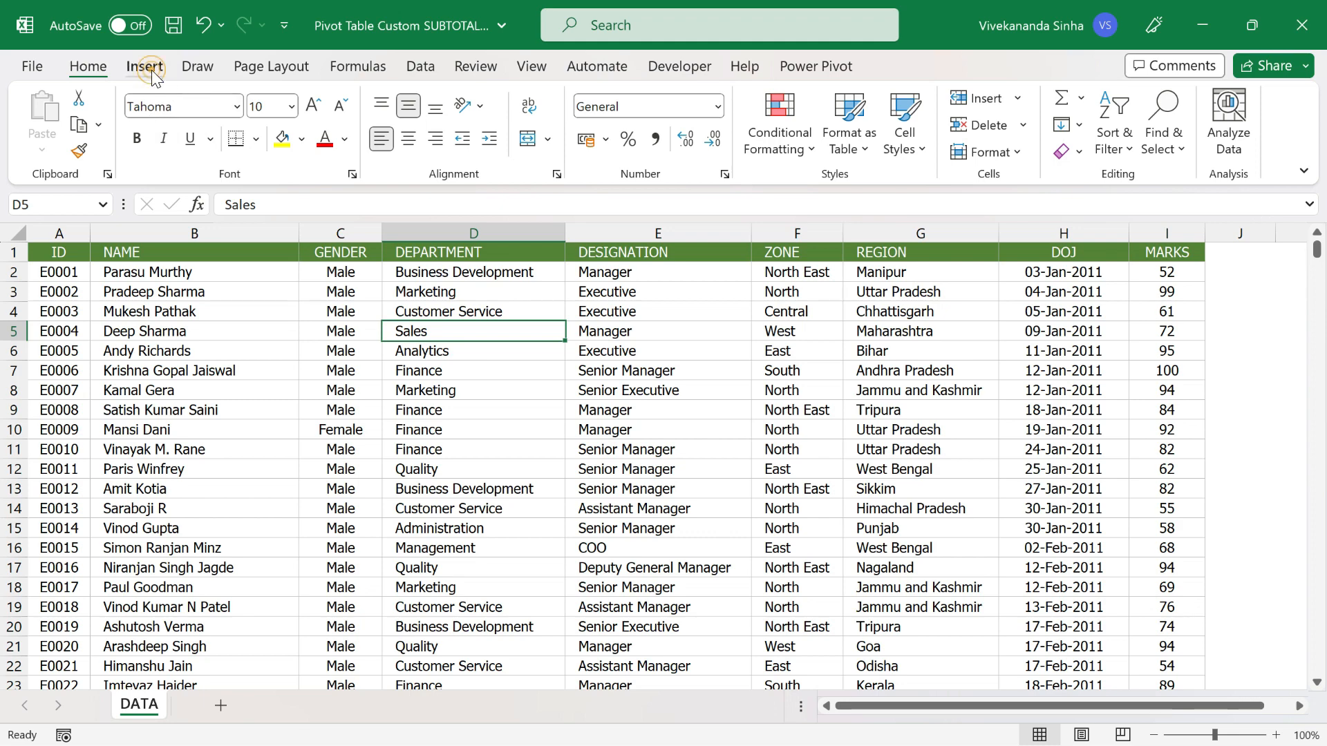
{"action": "left_click", "coordinate": [48, 114]}
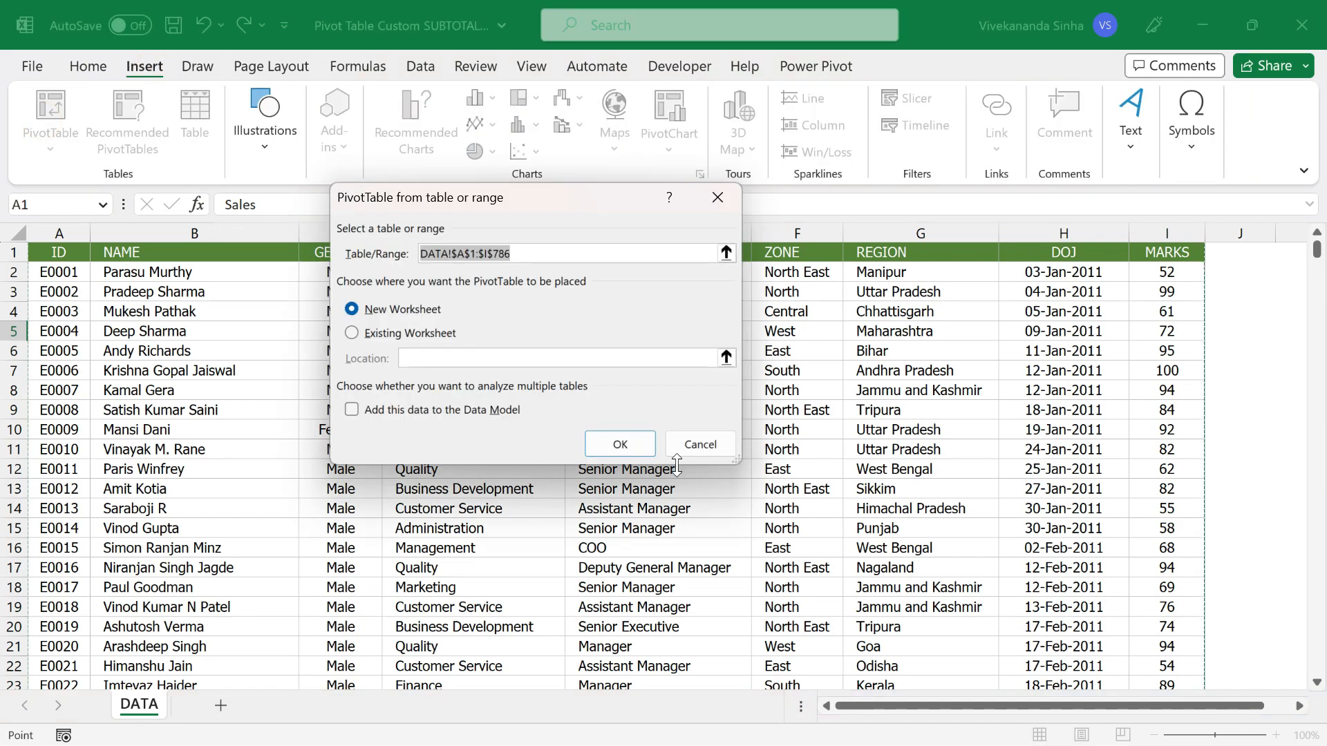
{"action": "left_click", "coordinate": [626, 445]}
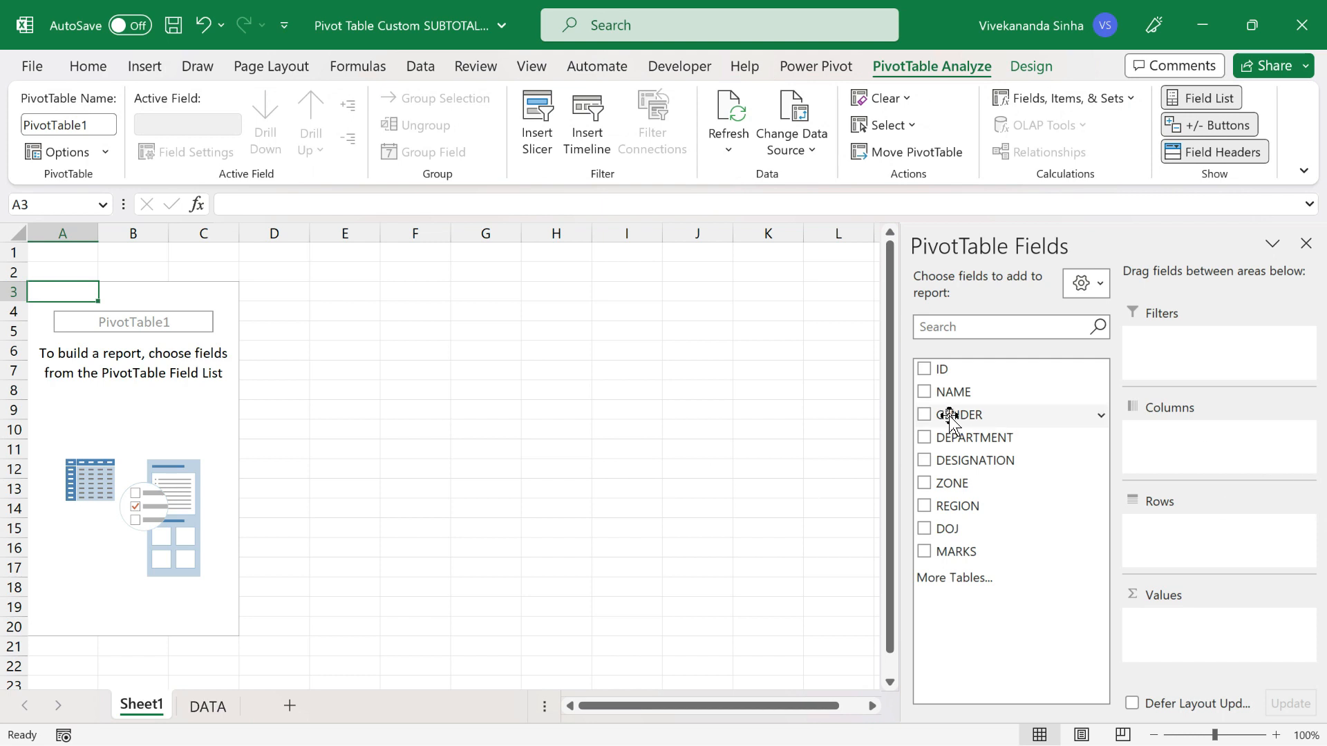
Add GENDER, ZONE and DEPARTMENT as nested row fields and MARKS as the summed value field
{"action": "left_click_drag", "start_coordinate": [950, 418], "coordinate": [1183, 532]}
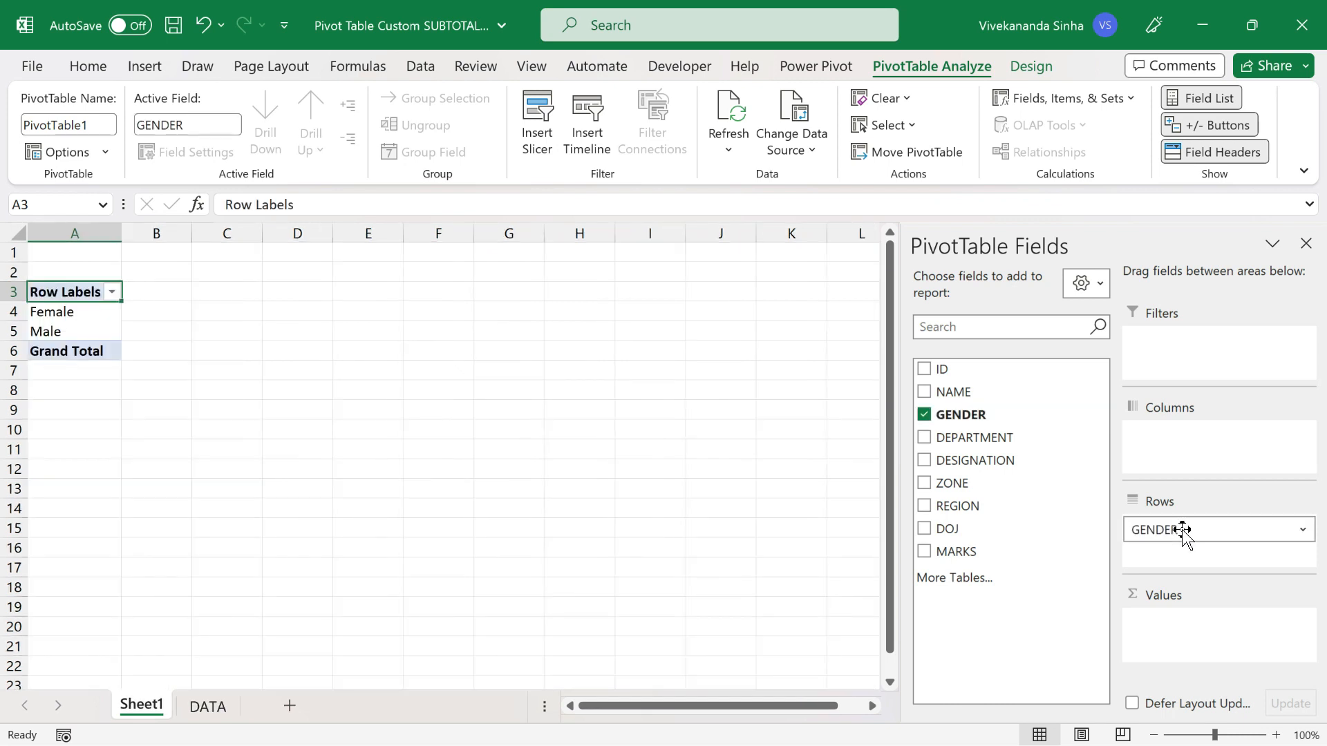
{"action": "left_click_drag", "start_coordinate": [947, 491], "coordinate": [1179, 562]}
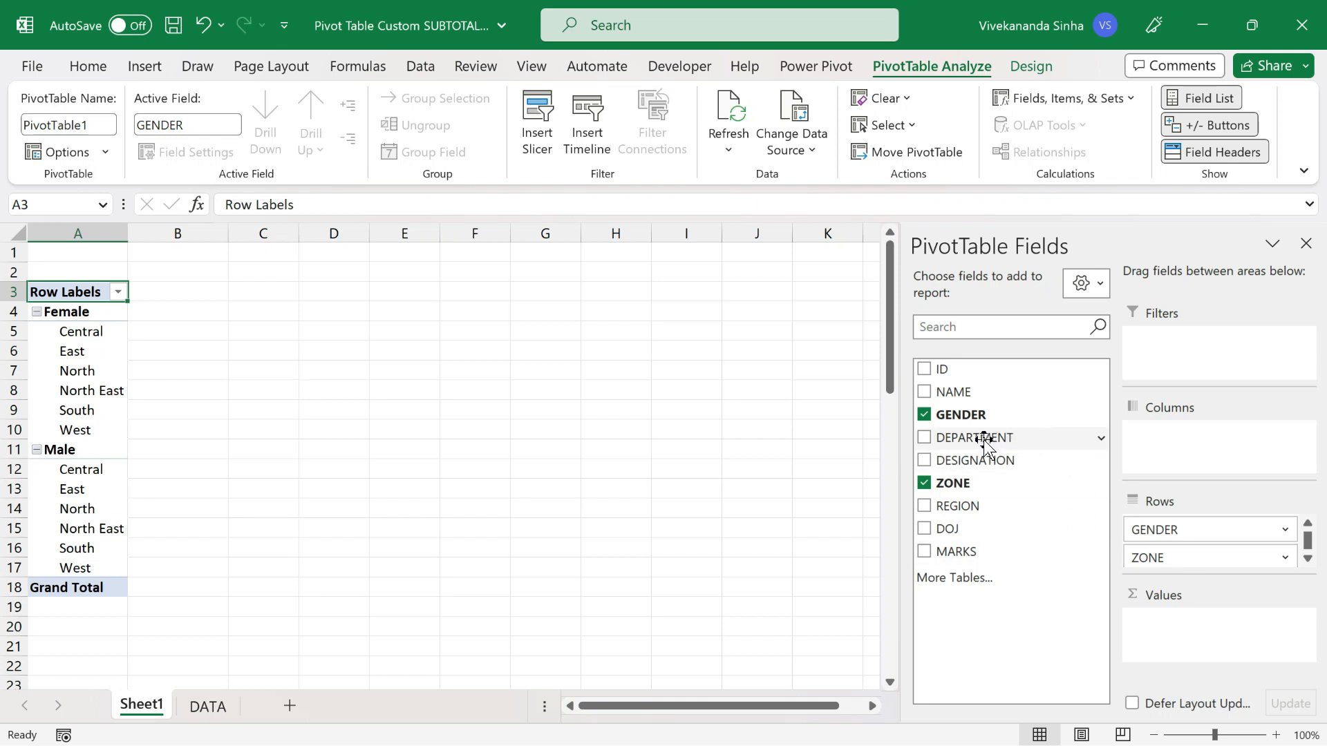
{"action": "left_click_drag", "start_coordinate": [985, 444], "coordinate": [1174, 567]}
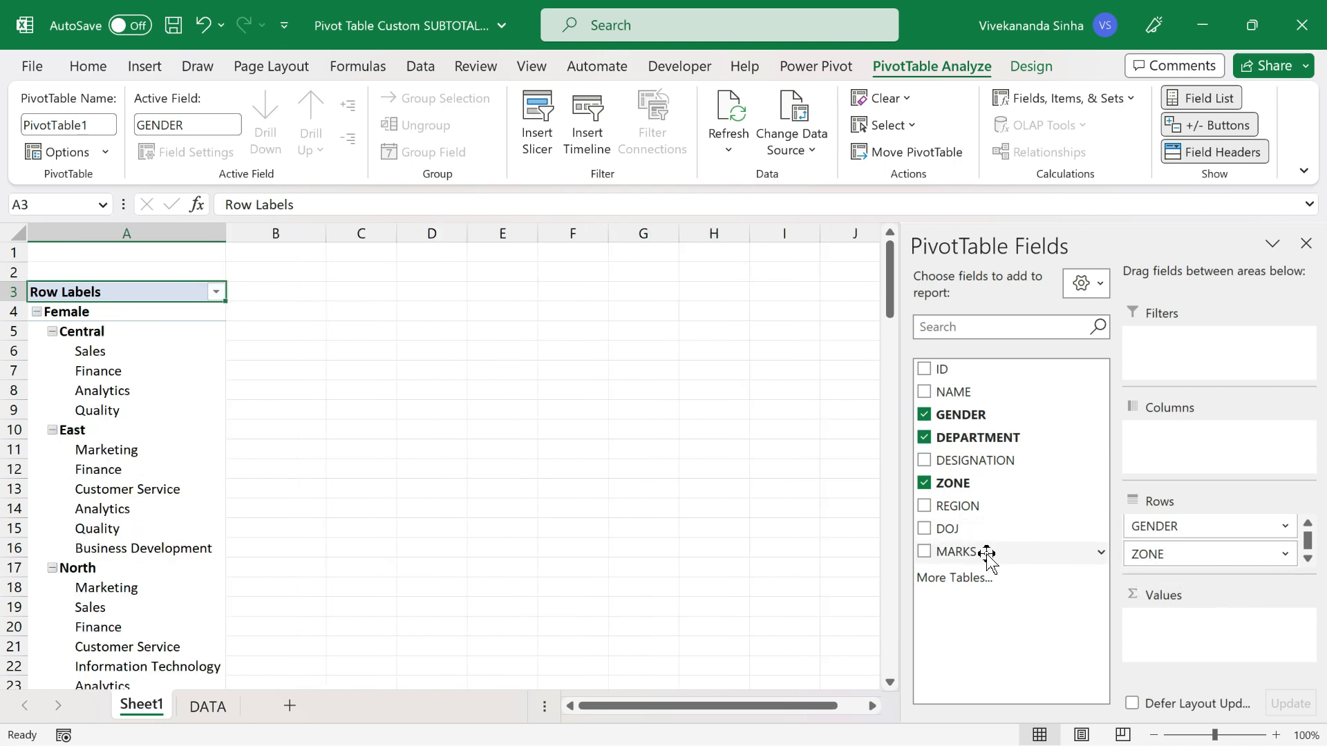
{"action": "left_click_drag", "start_coordinate": [986, 553], "coordinate": [1195, 639]}
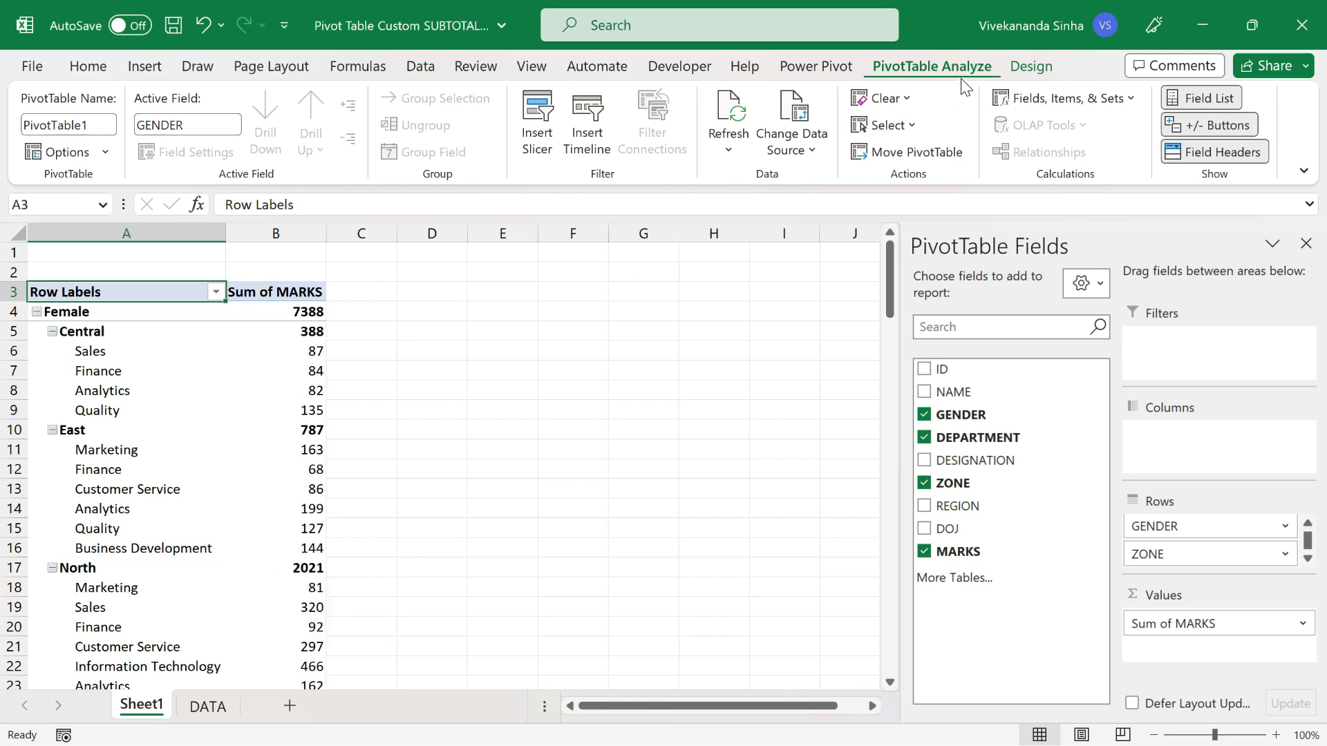
Show the PivotTable report in tabular form
{"action": "left_click", "coordinate": [1029, 67]}
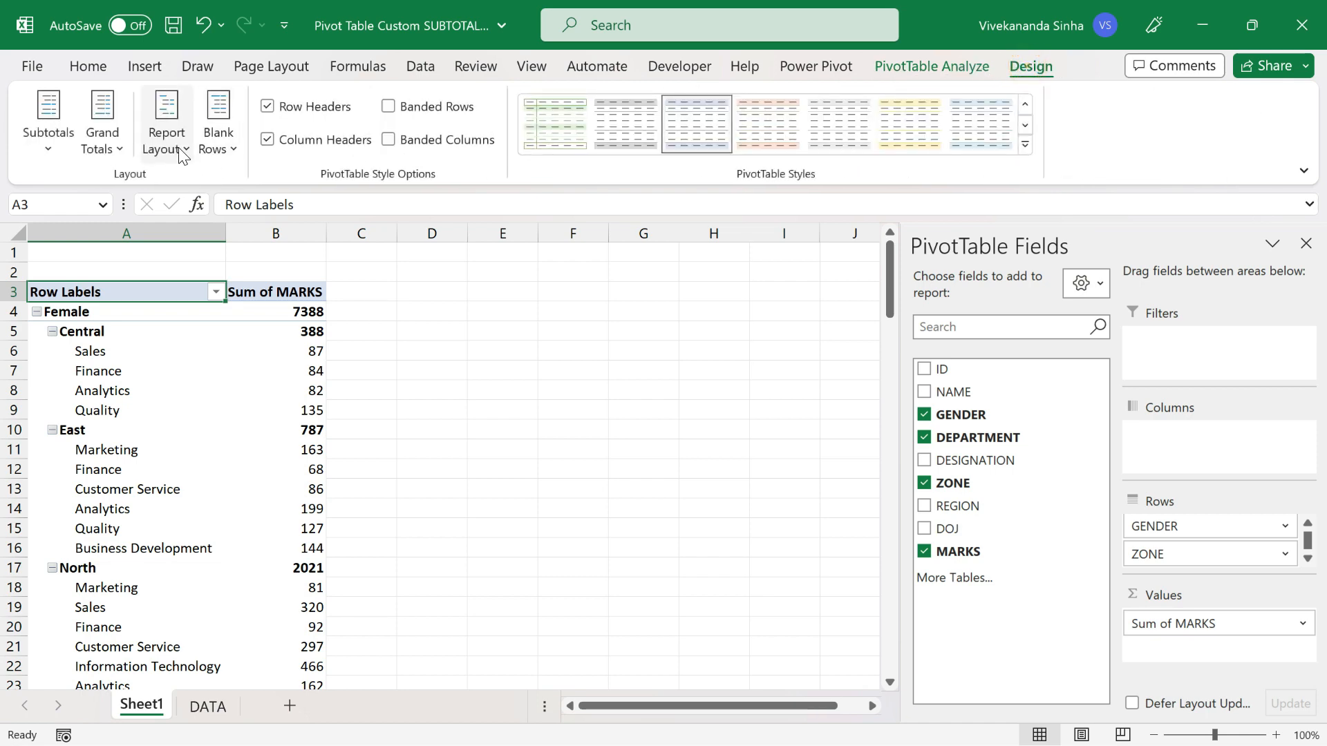
{"action": "left_click", "coordinate": [179, 147]}
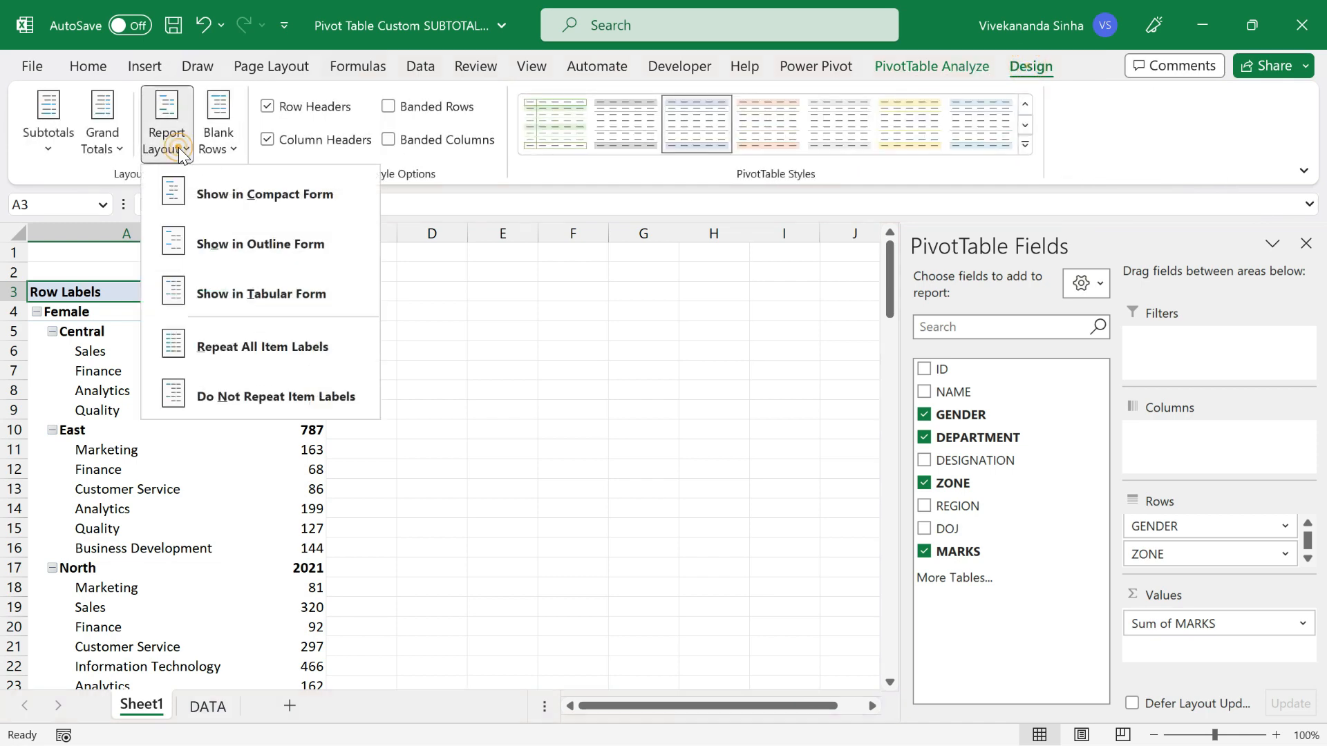
{"action": "left_click", "coordinate": [259, 297]}
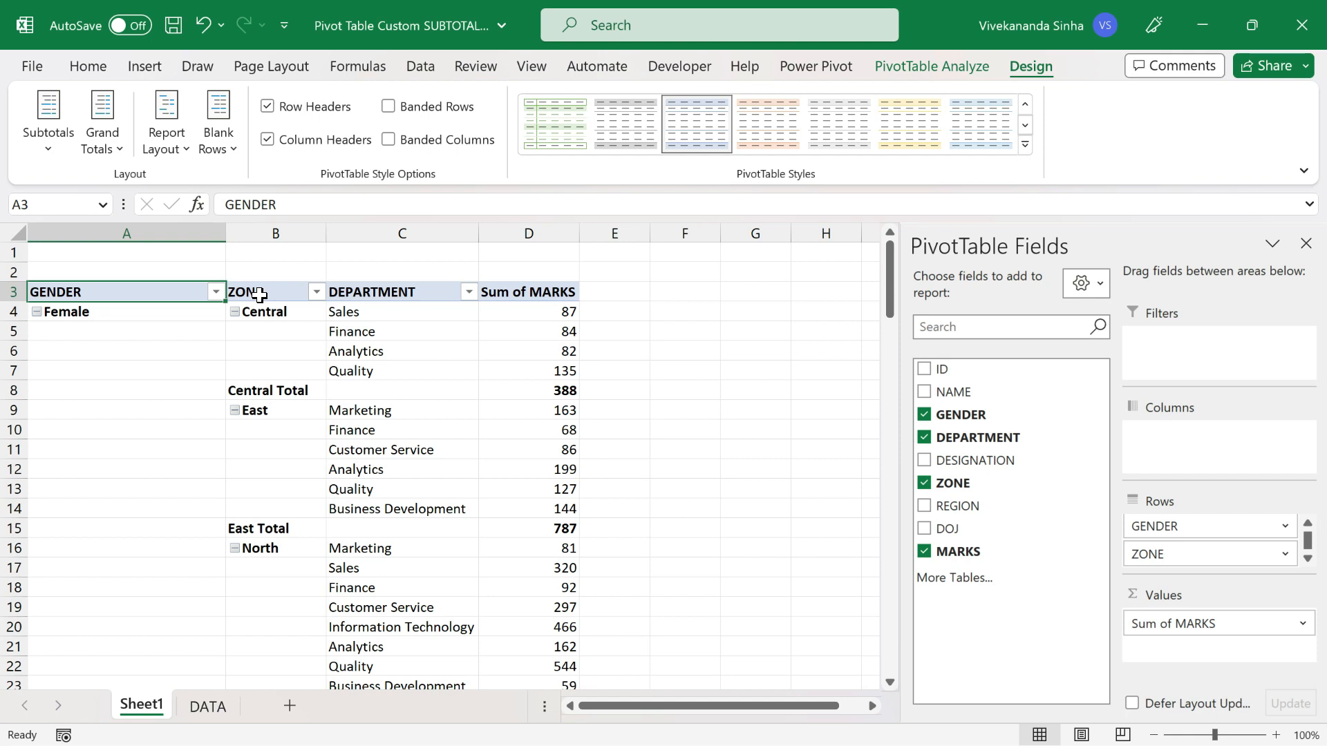
Examine the gender totals and zone subtotals in the PivotTable, comparing the Female Total and Central Total rows
{"action": "left_click", "coordinate": [164, 311]}
{"action": "scroll", "coordinate": [105, 468], "scroll_direction": "down", "scroll_amount": 14}
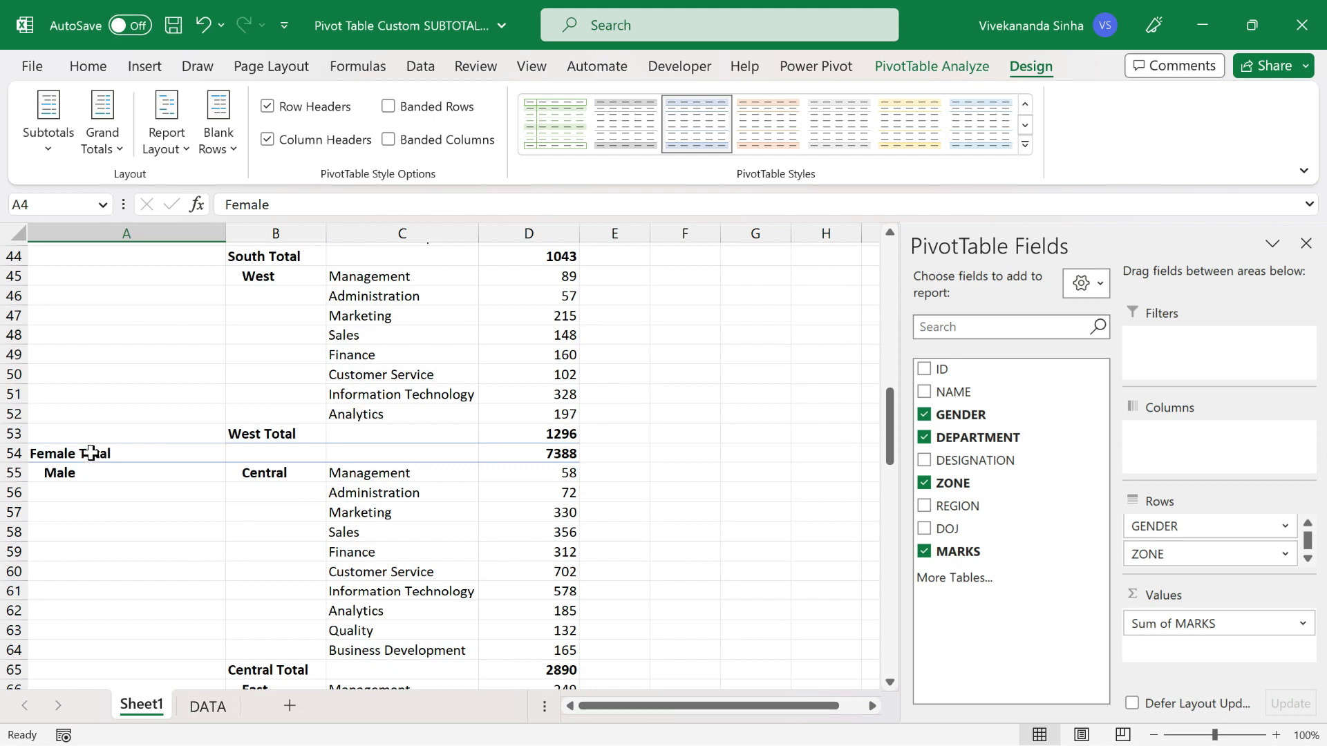
{"action": "left_click", "coordinate": [90, 453]}
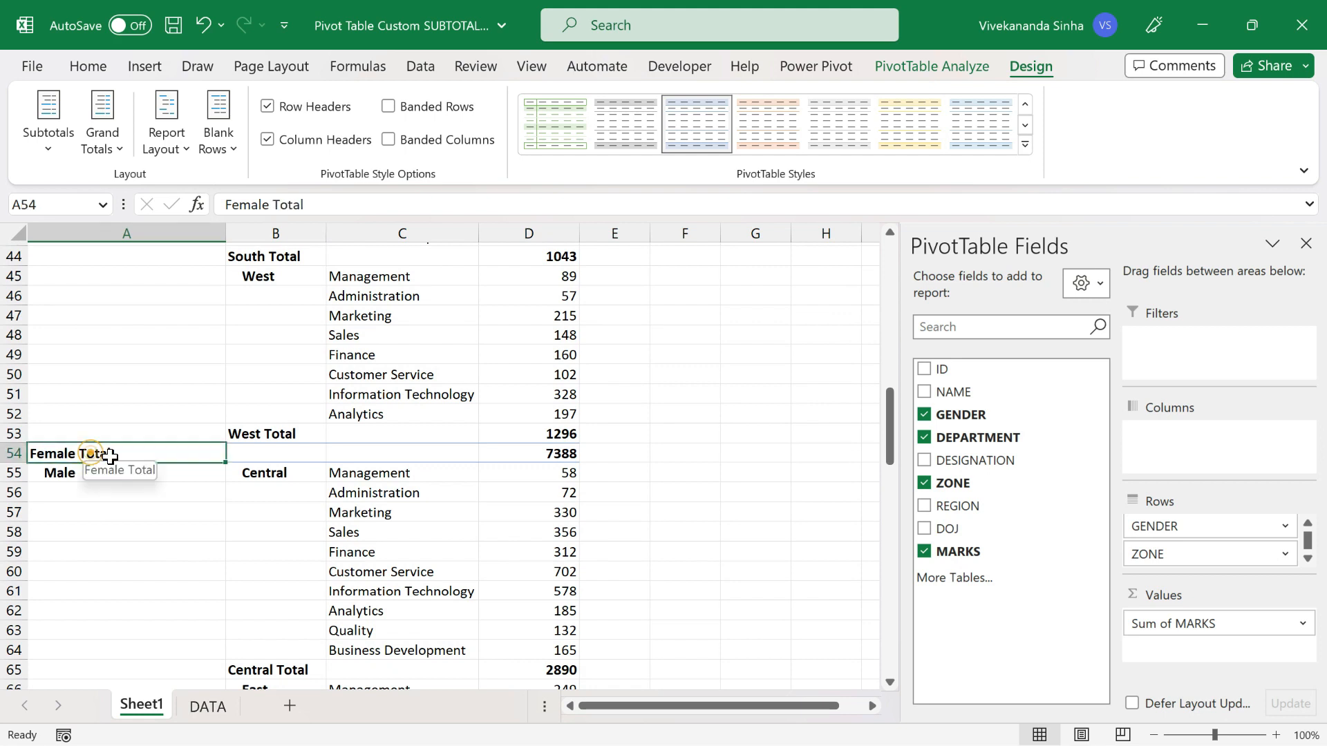
{"action": "left_click", "coordinate": [561, 453]}
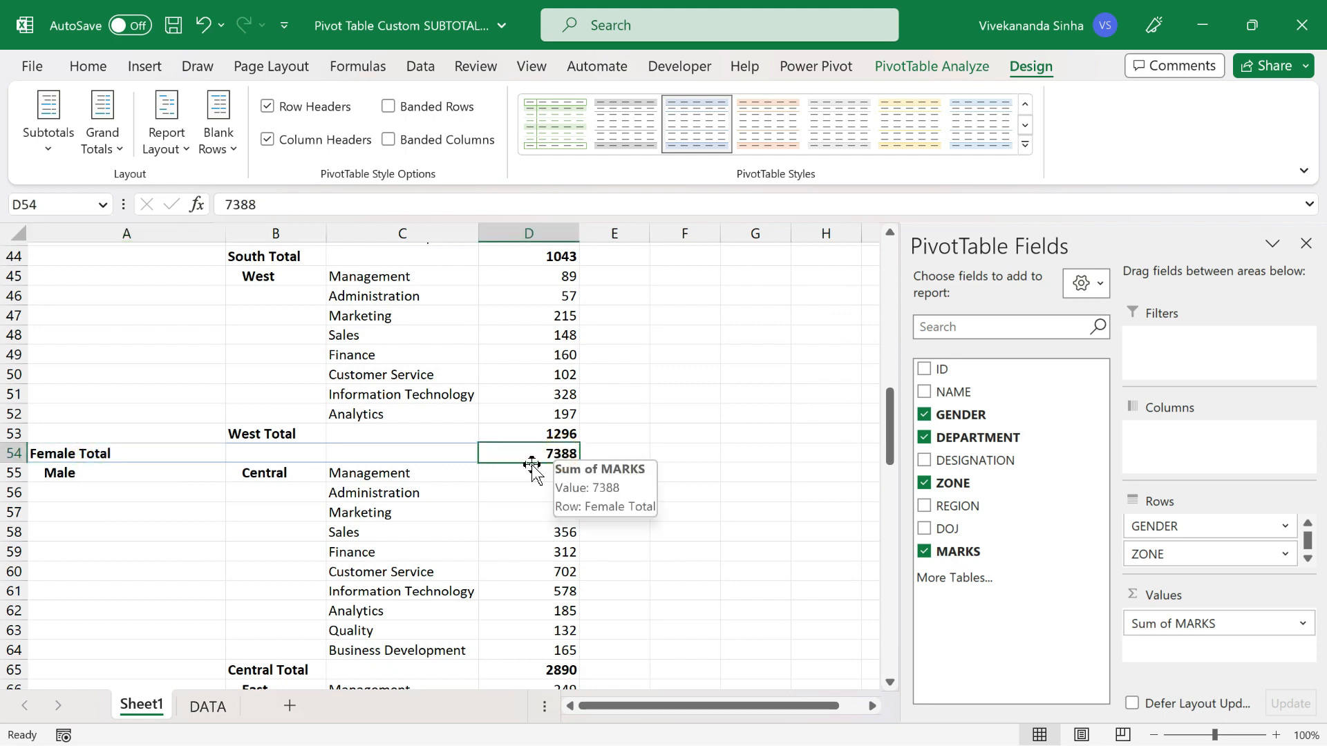
{"action": "left_click", "coordinate": [267, 472]}
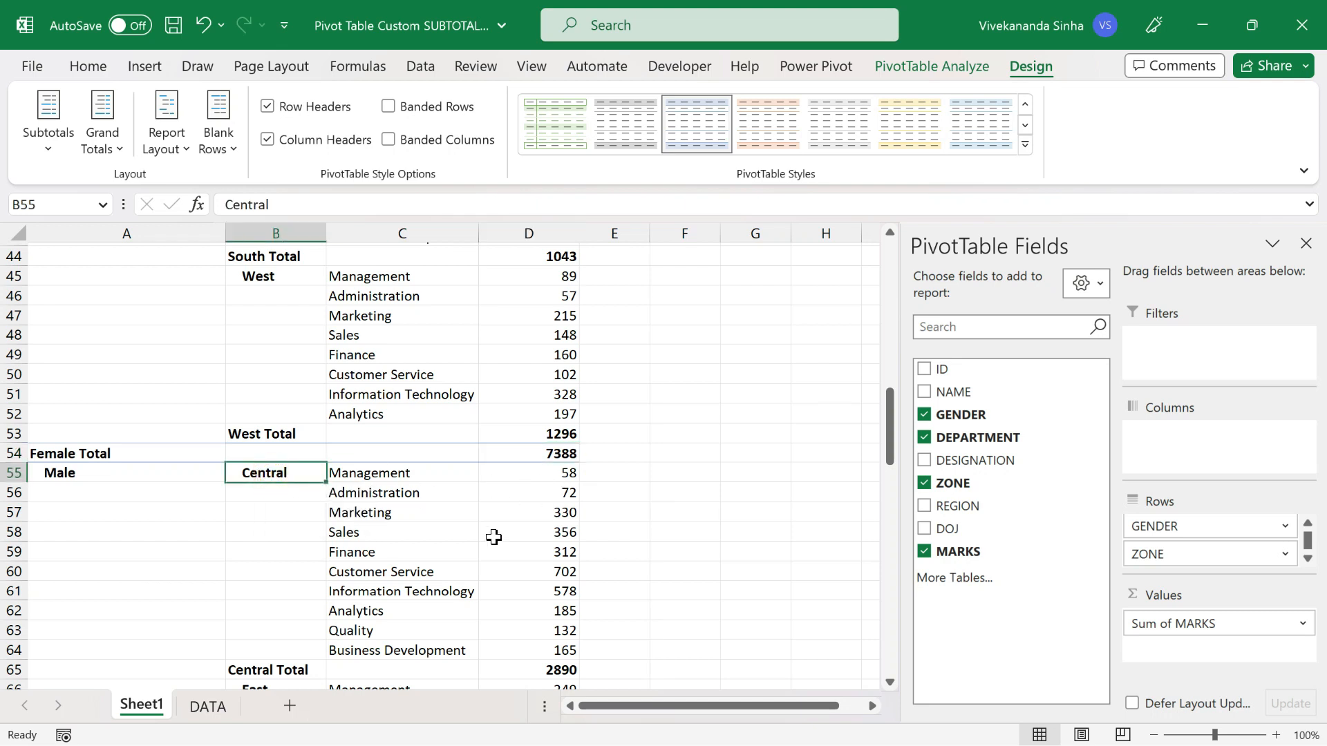
{"action": "scroll", "coordinate": [492, 536], "scroll_direction": "down", "scroll_amount": 1}
{"action": "left_click", "coordinate": [552, 596]}
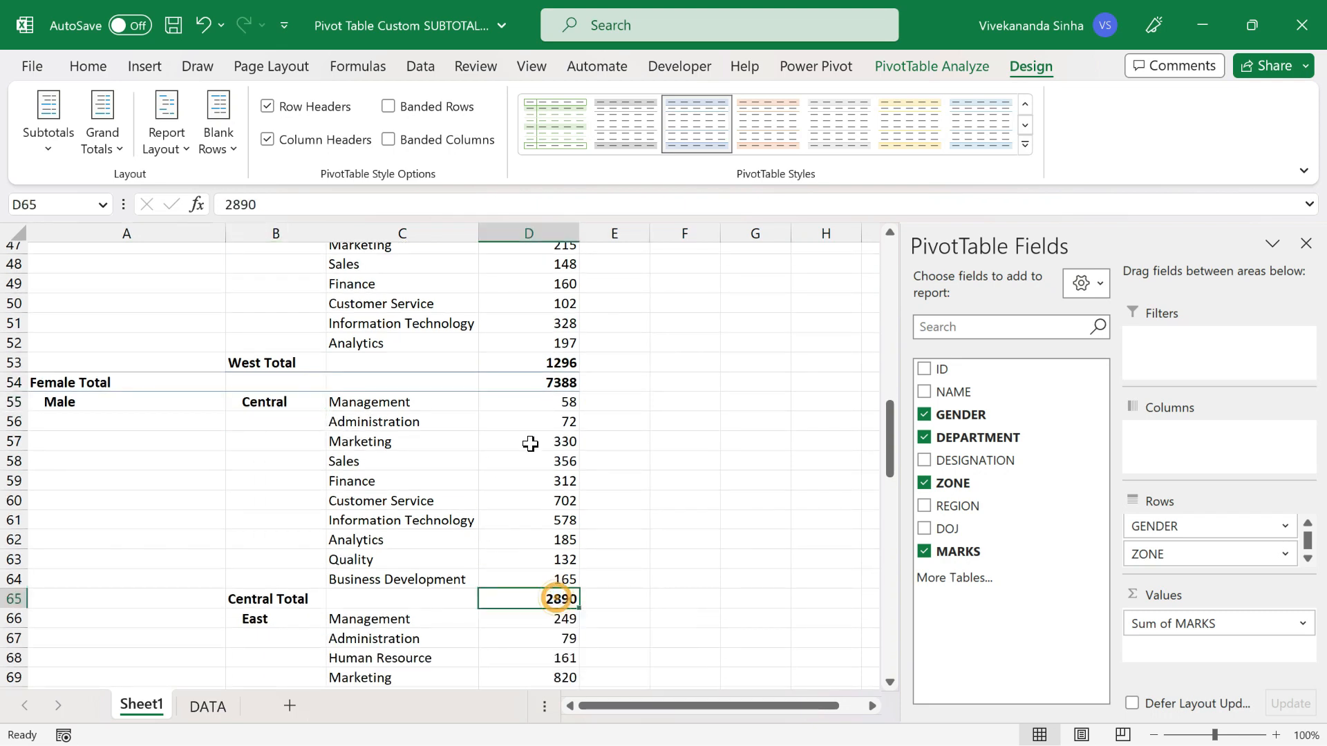
{"action": "scroll", "coordinate": [529, 442], "scroll_direction": "up", "scroll_amount": 15}
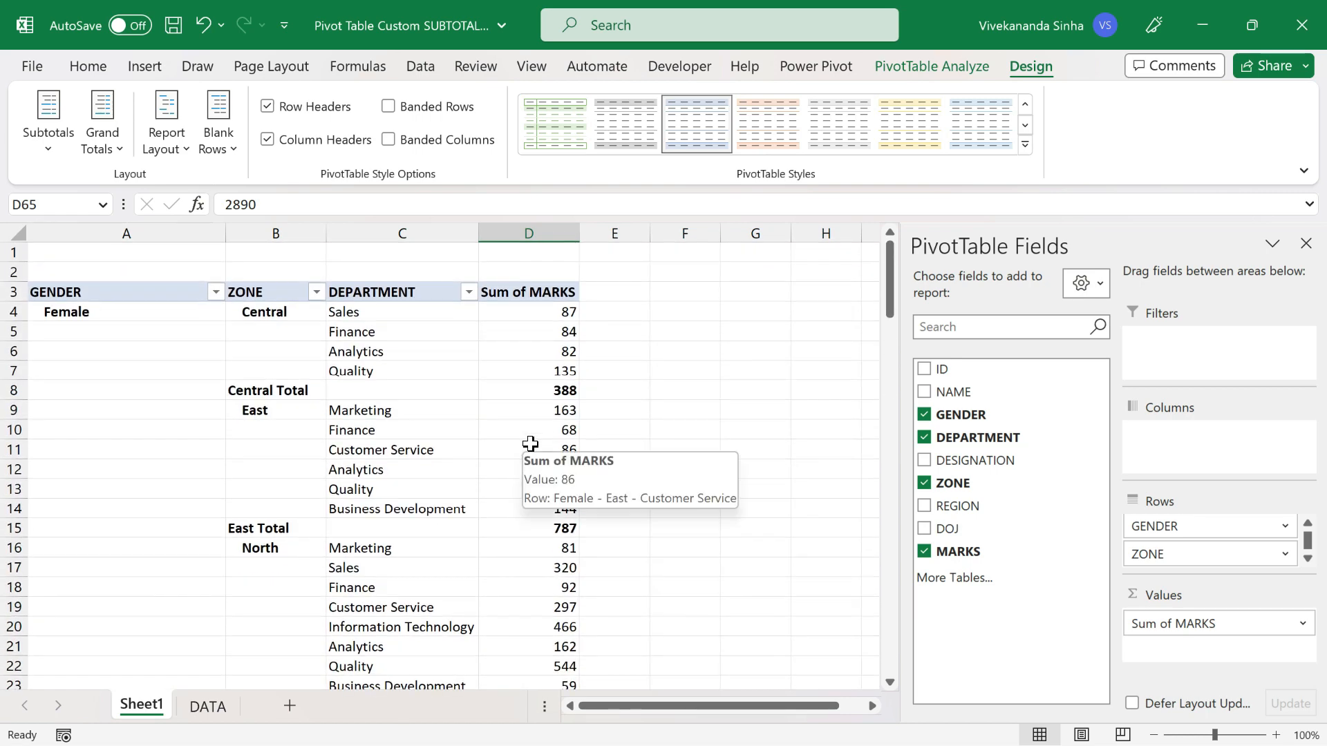
{"action": "left_click", "coordinate": [119, 309]}
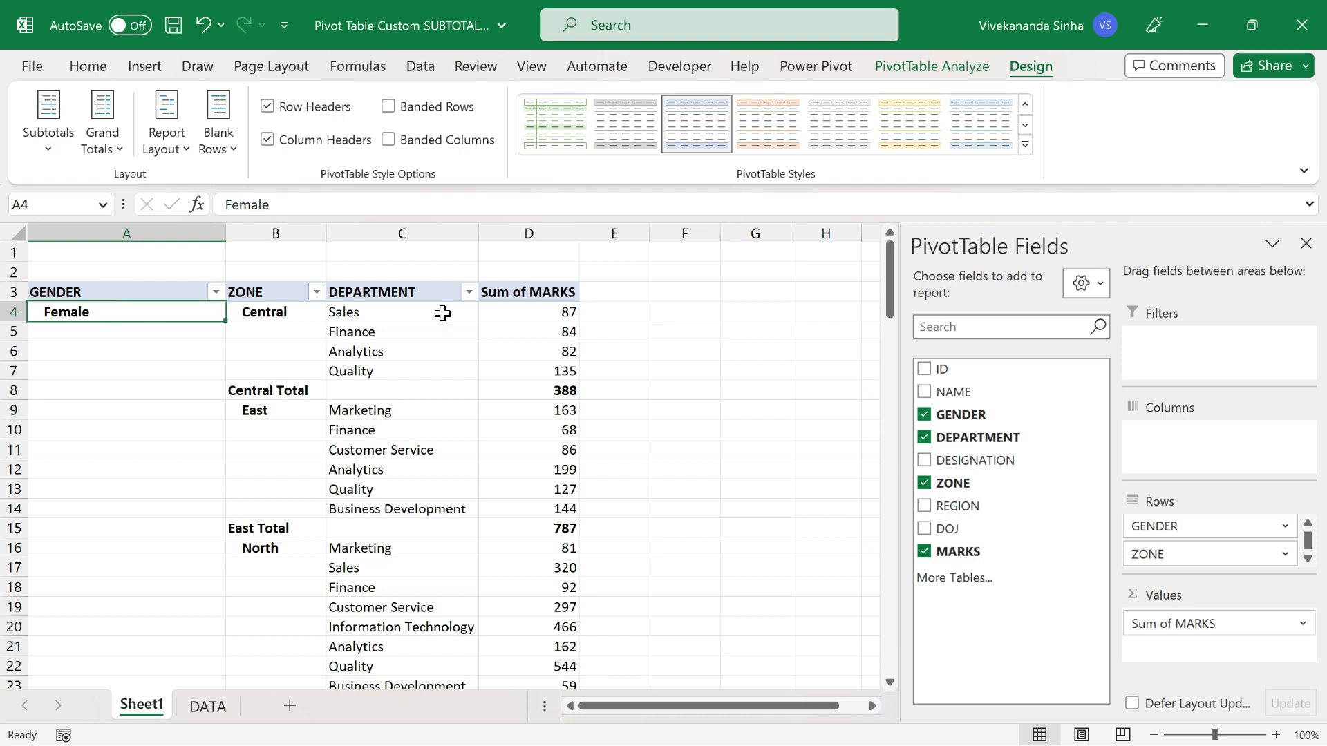
{"action": "left_click", "coordinate": [569, 388]}
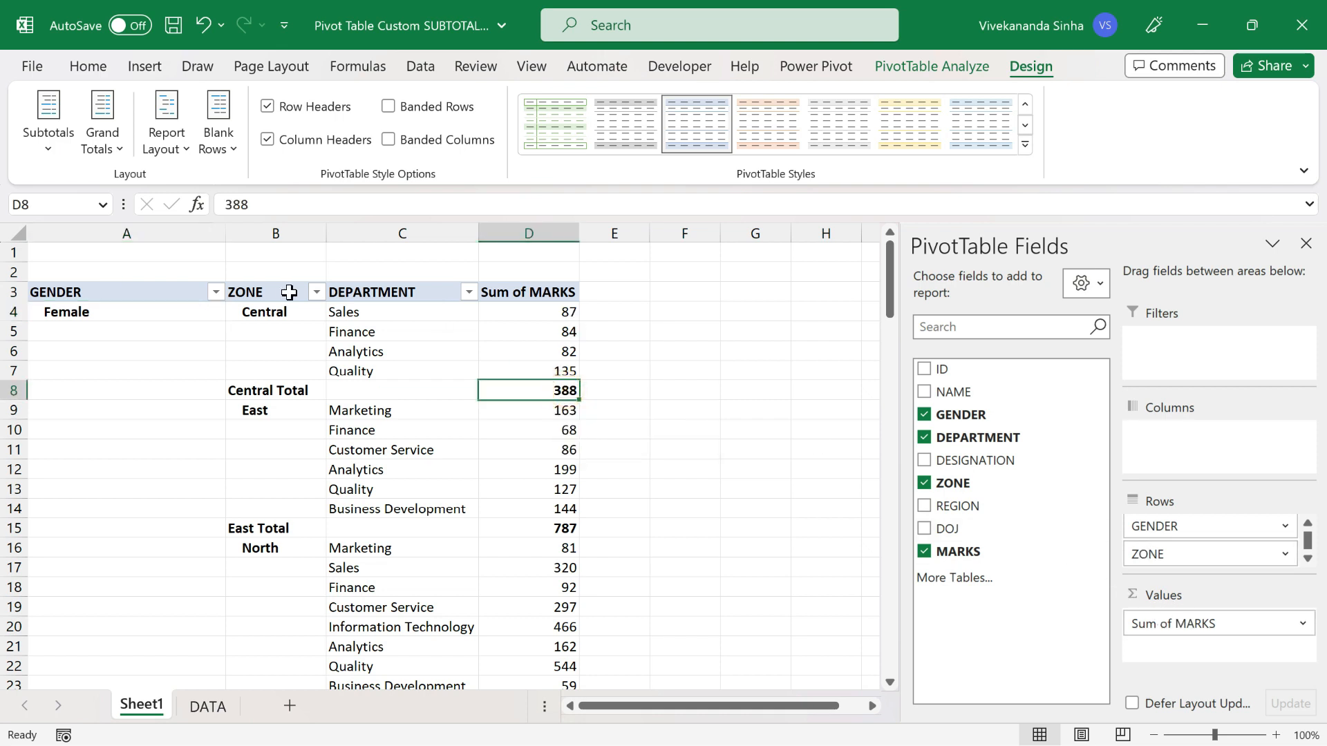
{"action": "left_click", "coordinate": [274, 312]}
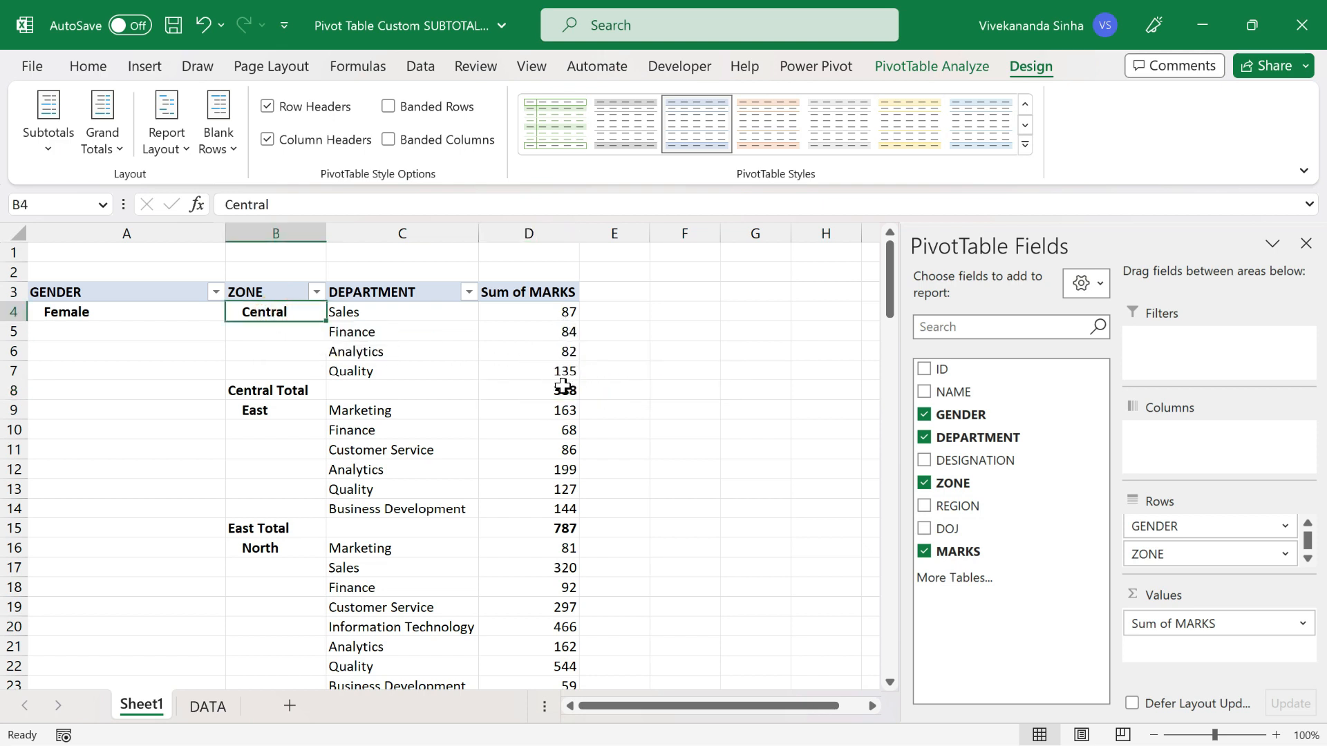
{"action": "left_click", "coordinate": [563, 385]}
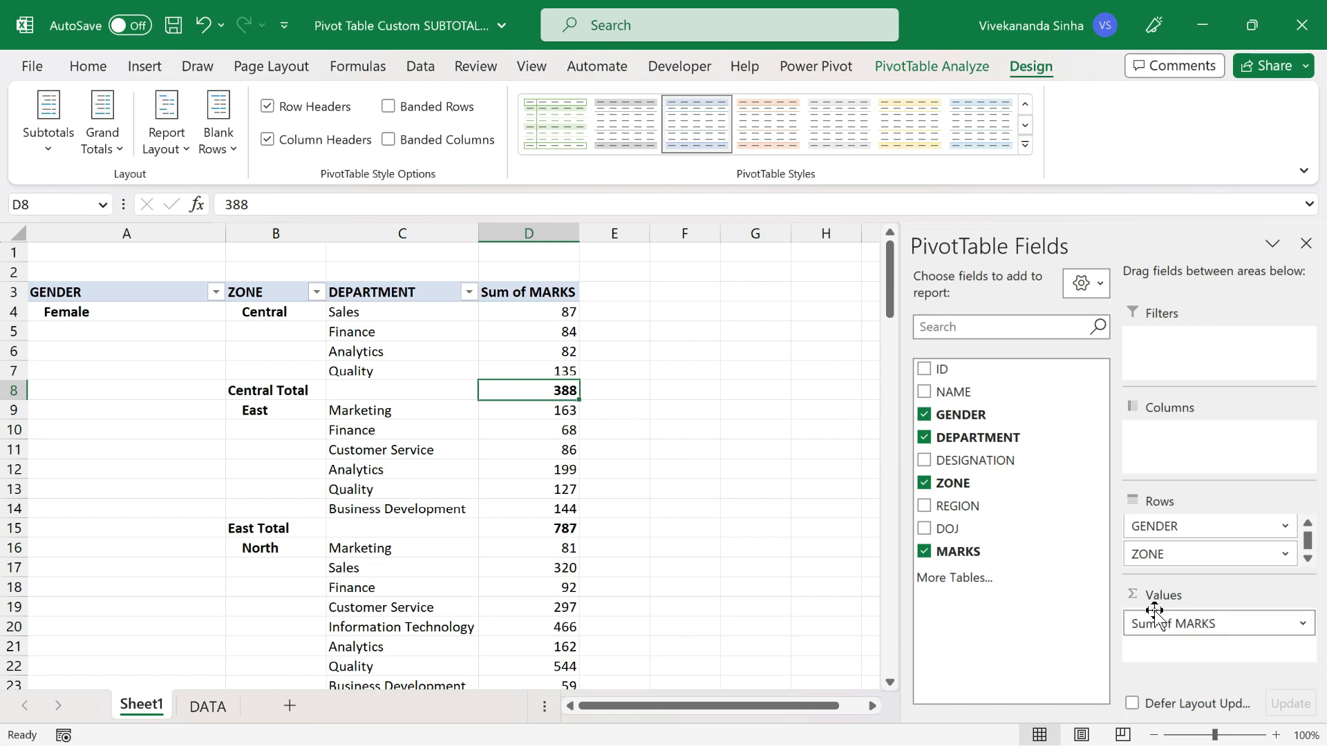
Try summarizing the whole MARKS value field by Average
{"action": "left_click", "coordinate": [553, 313]}
{"action": "right_click", "coordinate": [553, 313]}
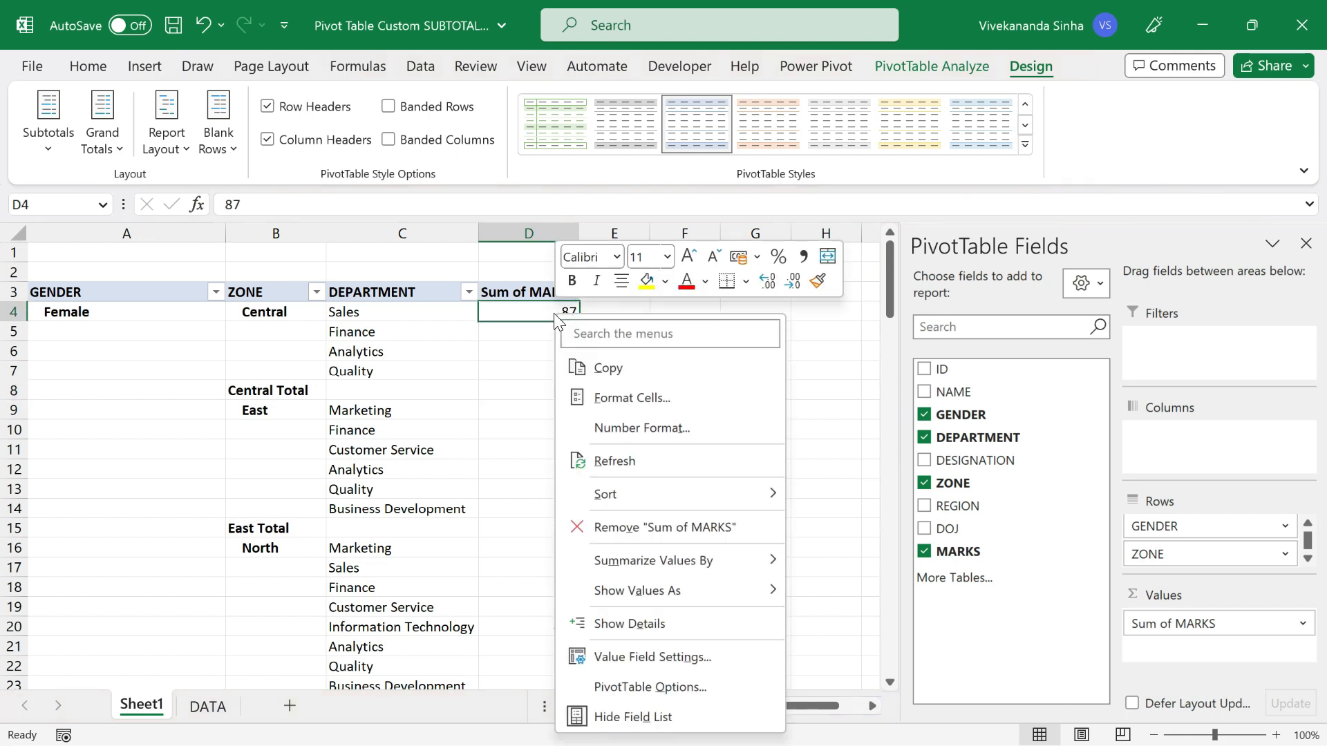
{"action": "mouse_move", "coordinate": [646, 568]}
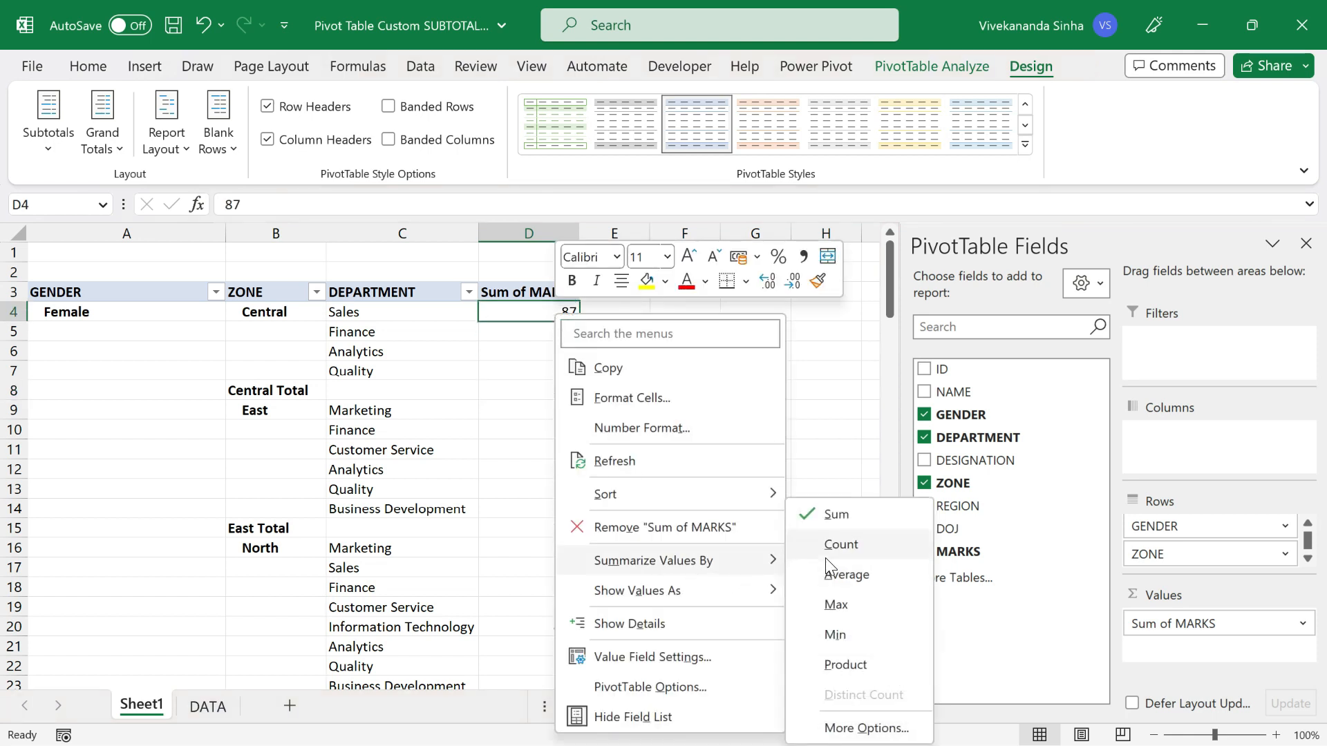
{"action": "left_click", "coordinate": [845, 575]}
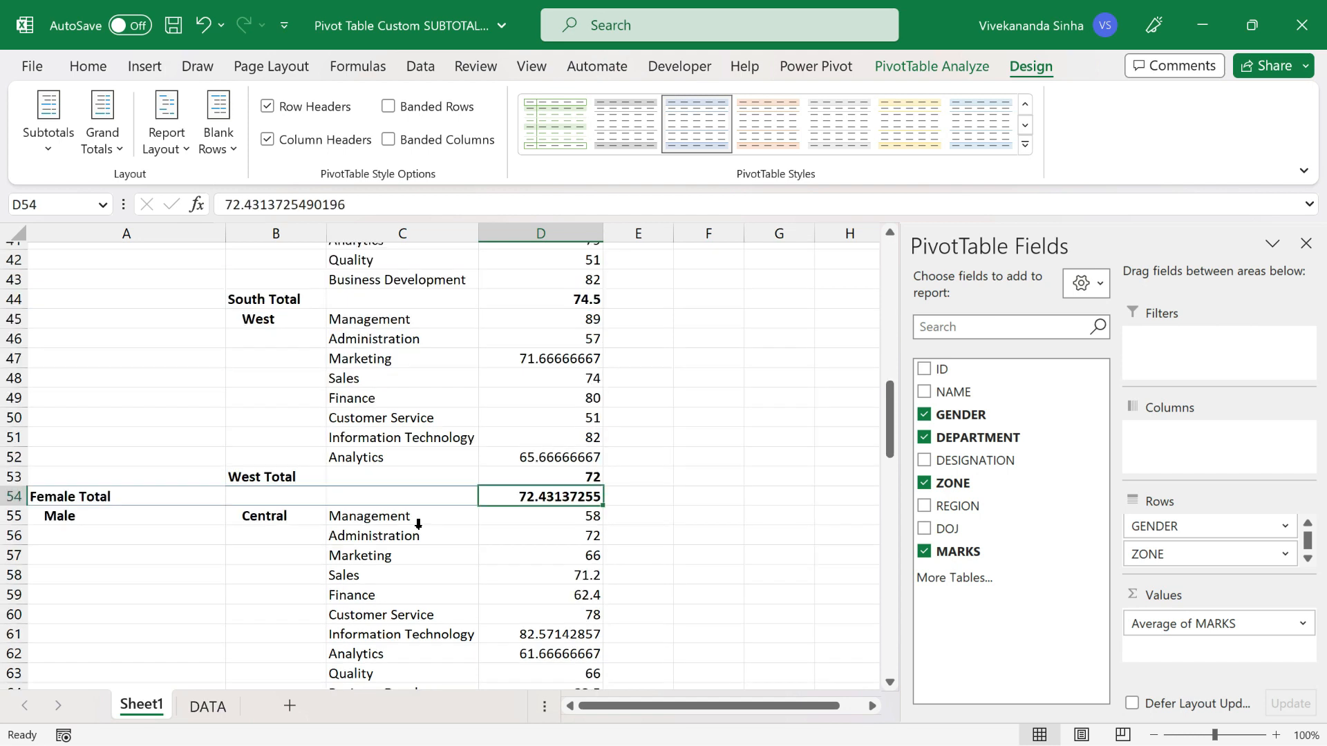
Review the zone subtotals for the averaged marks and undo the change of the summary function
{"action": "scroll", "coordinate": [487, 413], "scroll_direction": "up", "scroll_amount": 2}
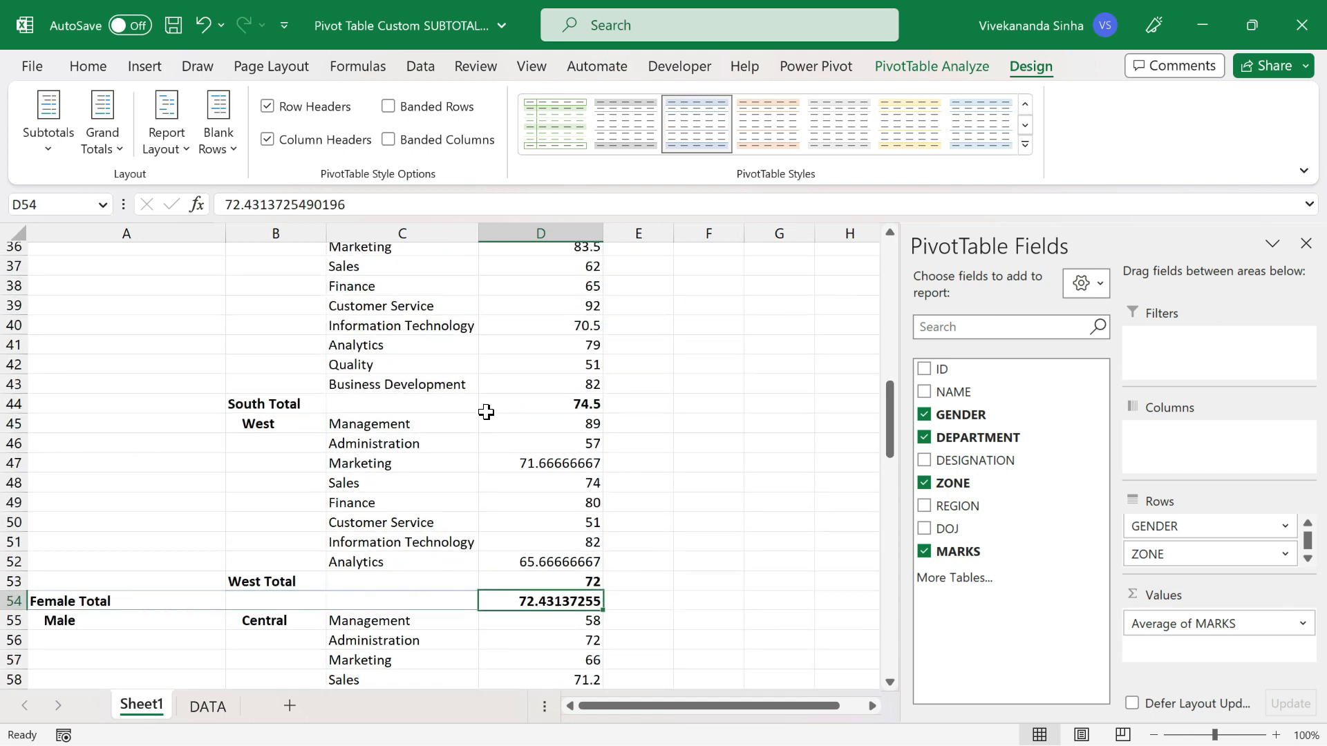
{"action": "left_click", "coordinate": [580, 409]}
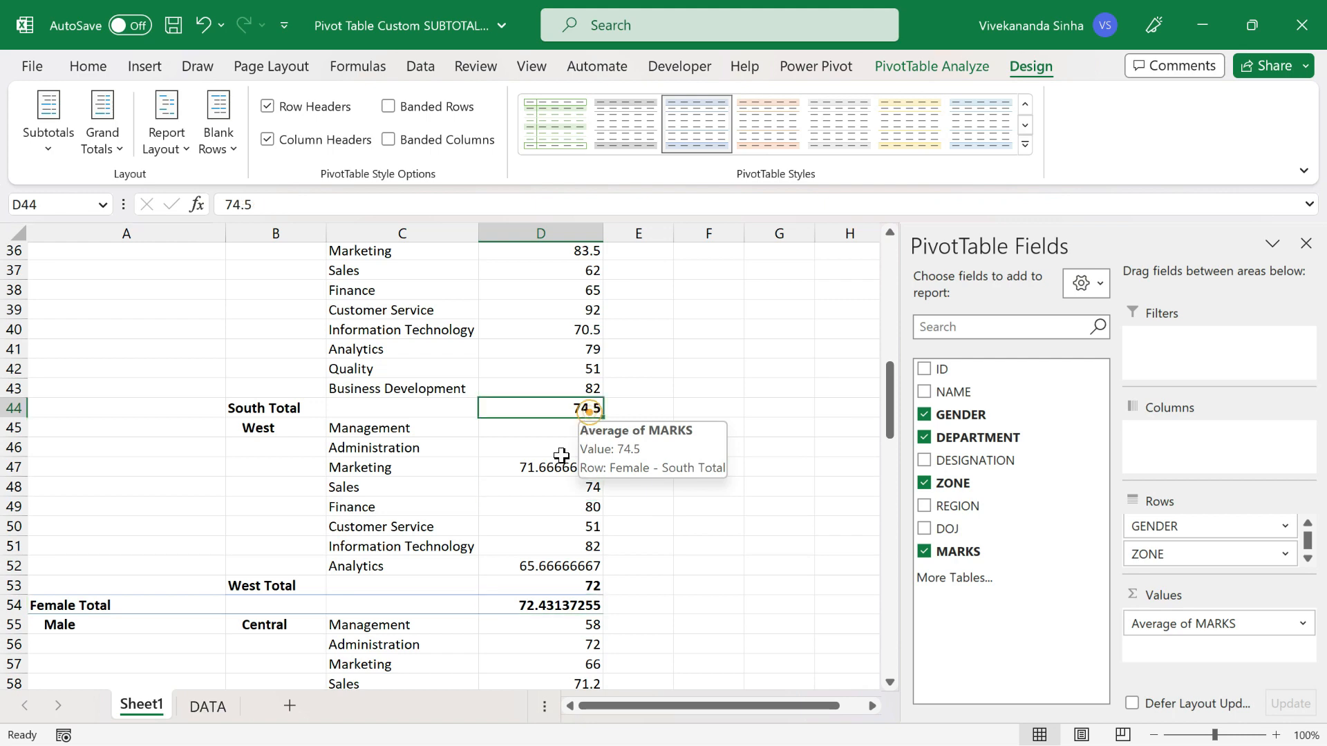
{"action": "scroll", "coordinate": [553, 466], "scroll_direction": "up", "scroll_amount": 1}
{"action": "scroll", "coordinate": [553, 466], "scroll_direction": "up", "scroll_amount": 11}
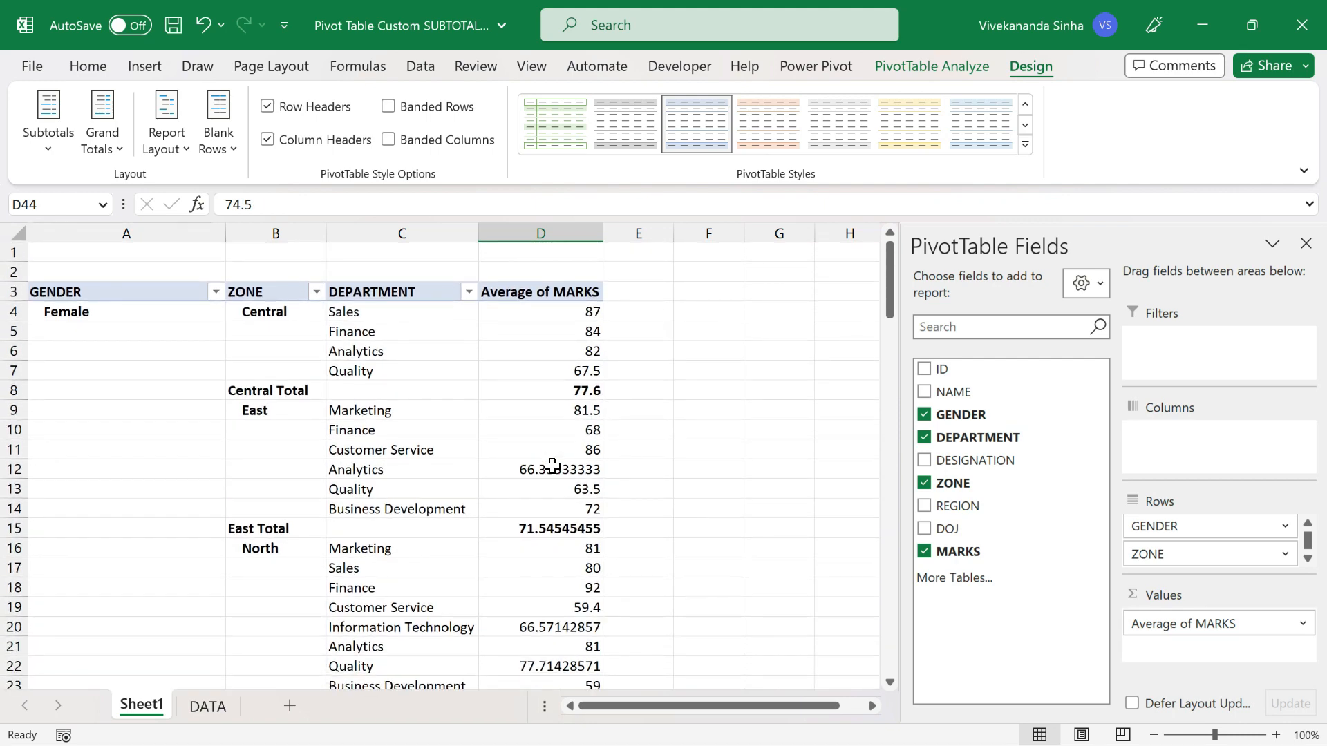
{"action": "key", "text": "ctrl+z"}
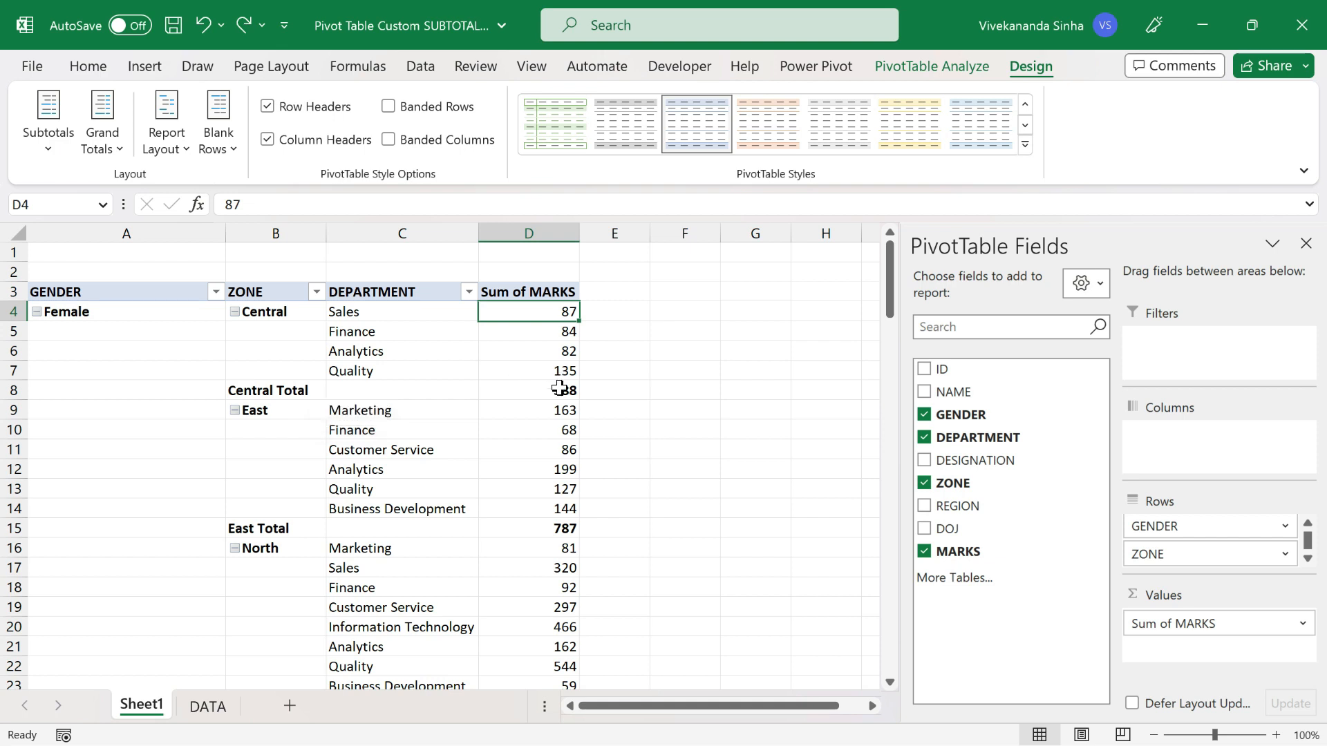
Set the ZONE field's subtotals to the custom Average function and widen column B to fit the subtotal labels
{"action": "mouse_move", "coordinate": [559, 387]}
{"action": "left_click", "coordinate": [561, 375]}
{"action": "left_click", "coordinate": [285, 391]}
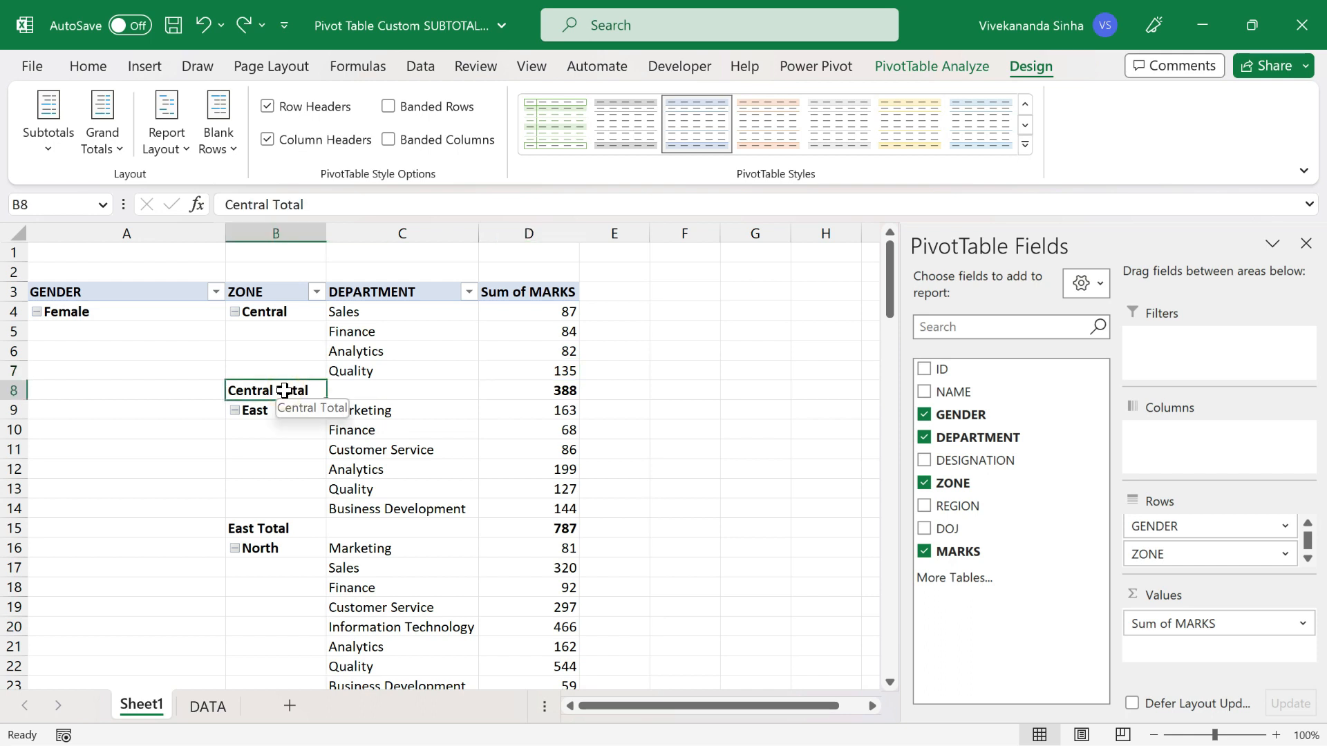
{"action": "left_click", "coordinate": [945, 65]}
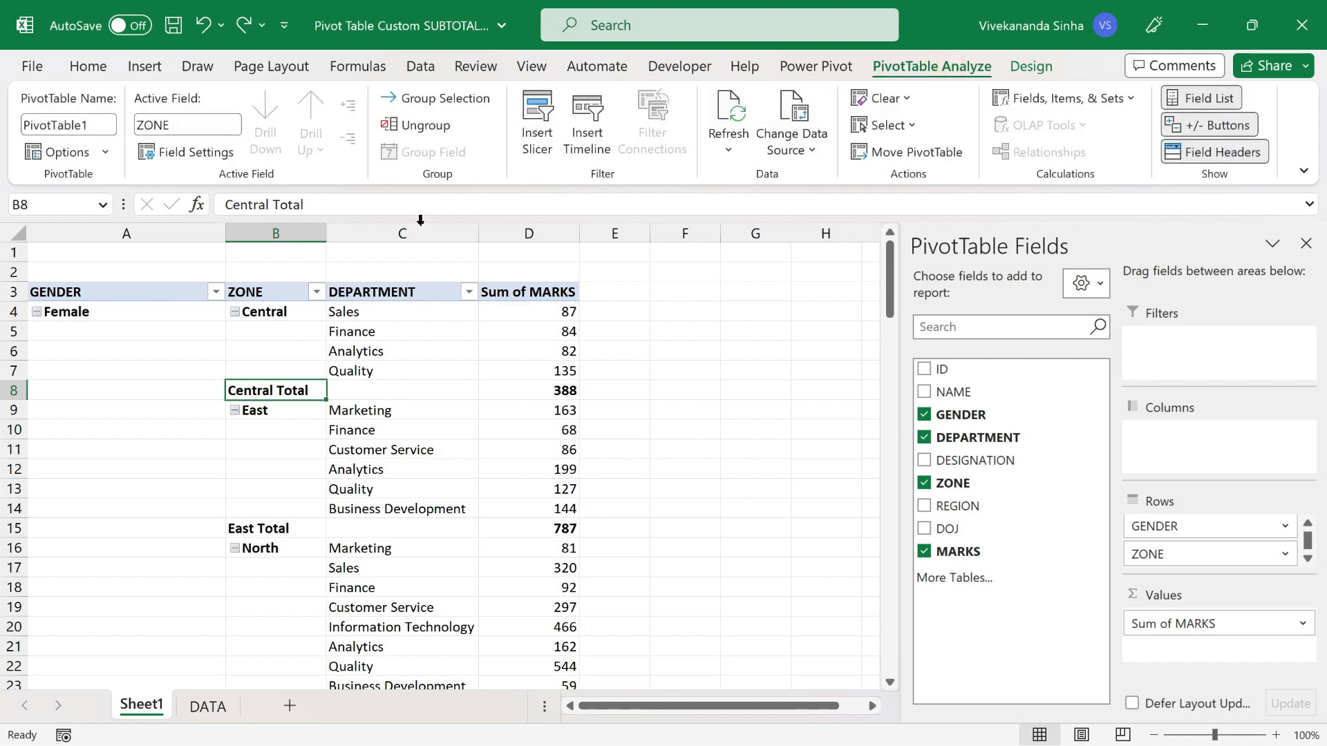
{"action": "left_click", "coordinate": [199, 159]}
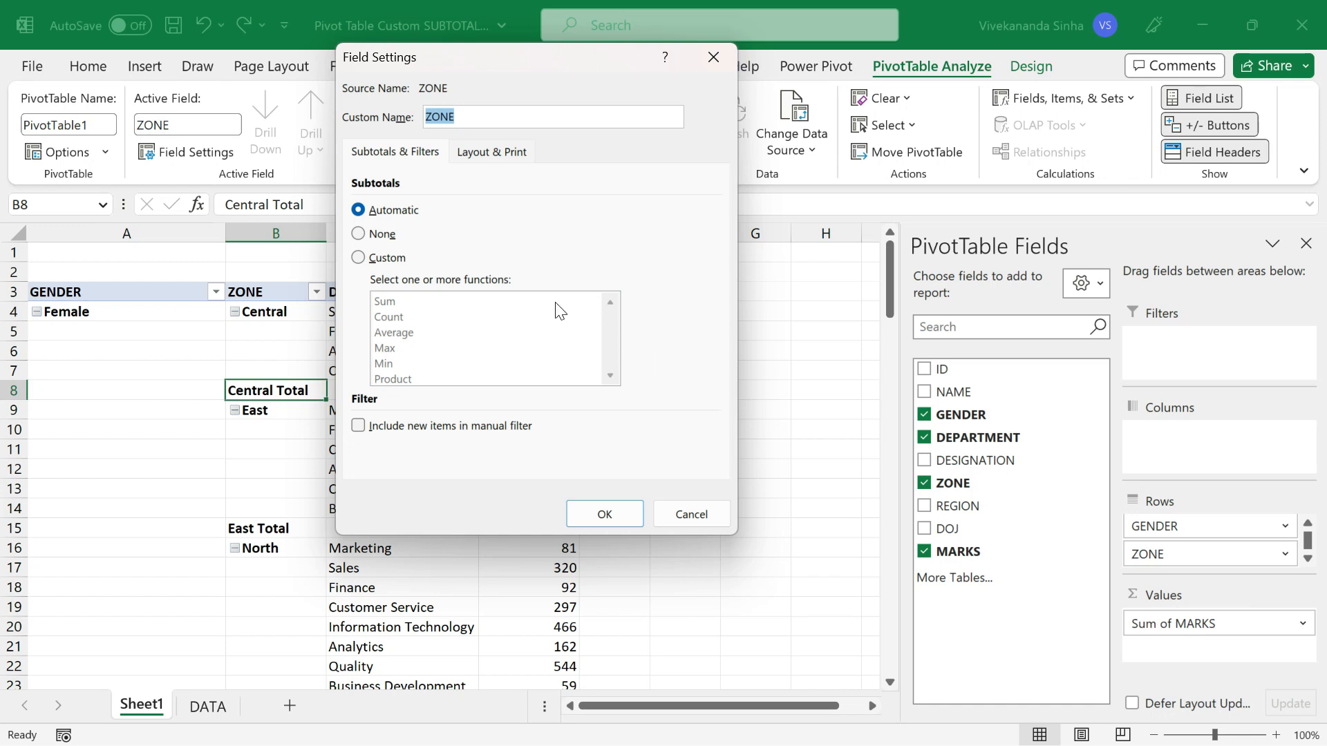
{"action": "left_click", "coordinate": [379, 263]}
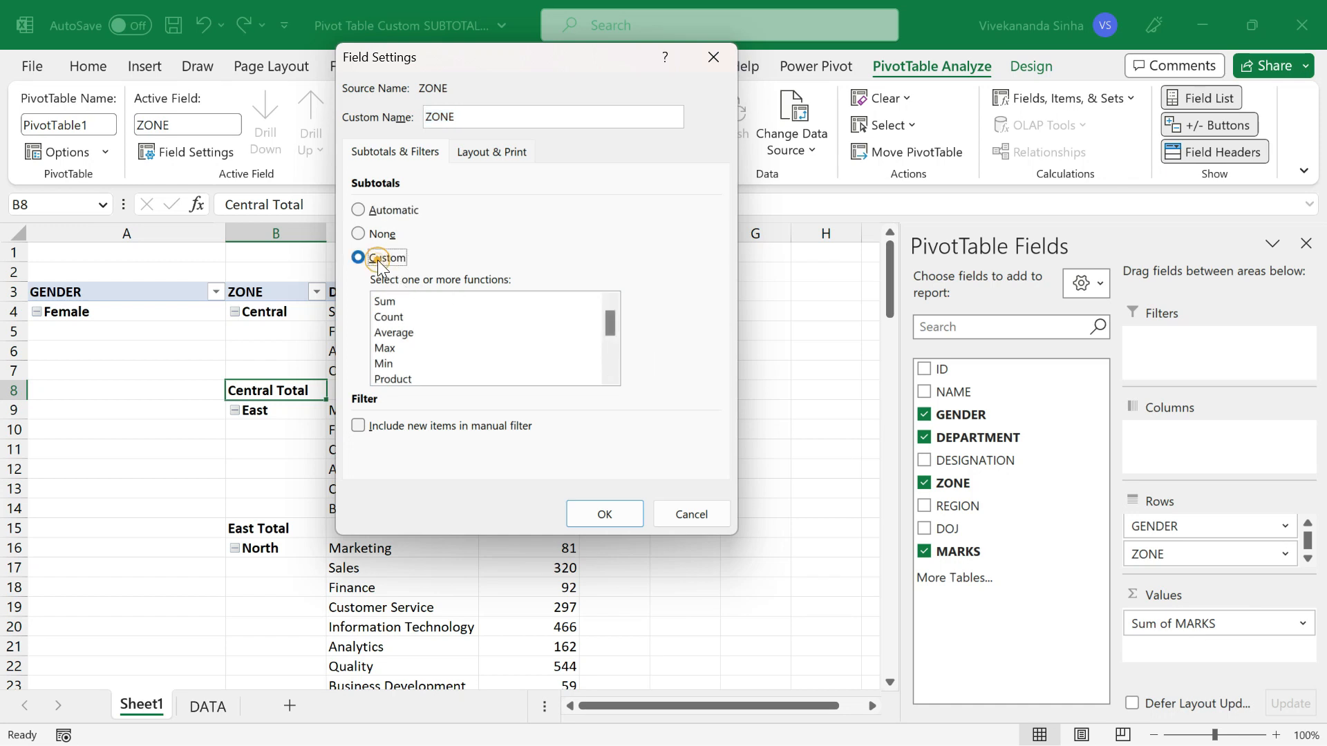
{"action": "left_click", "coordinate": [394, 333]}
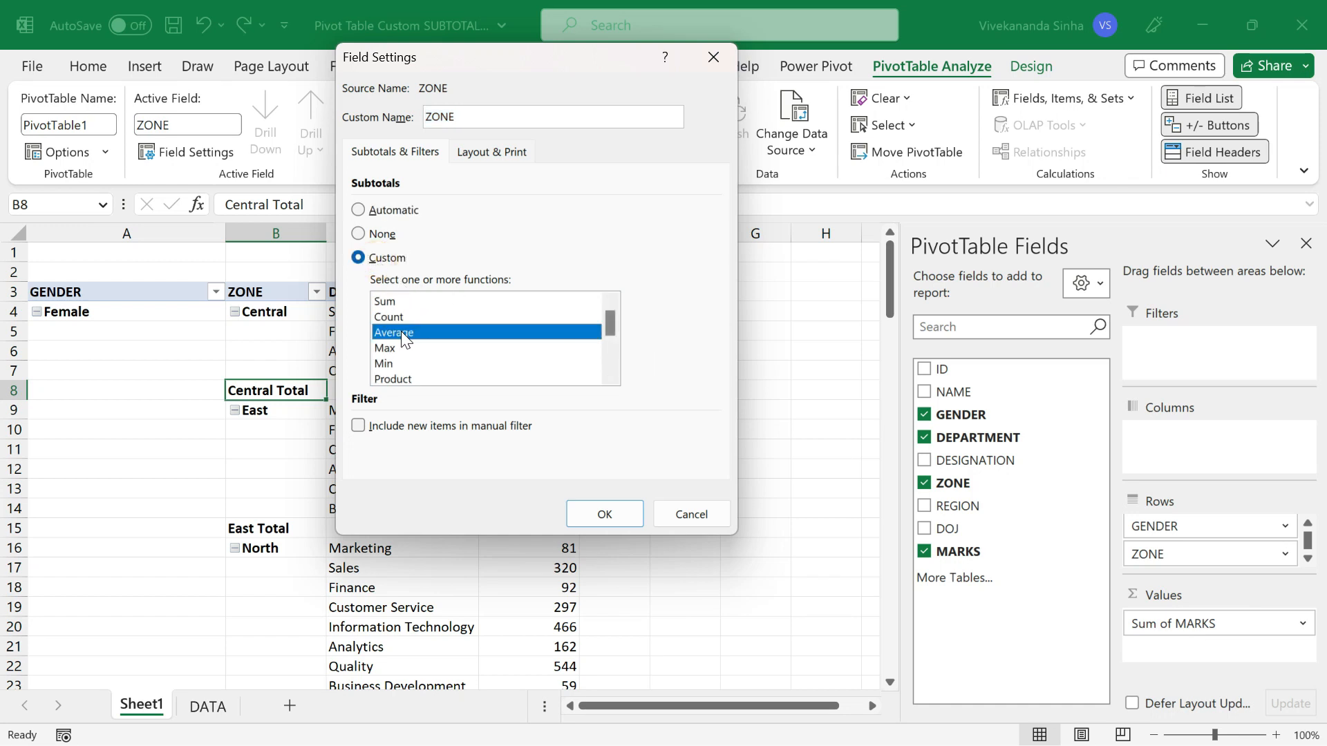
{"action": "left_click", "coordinate": [605, 516]}
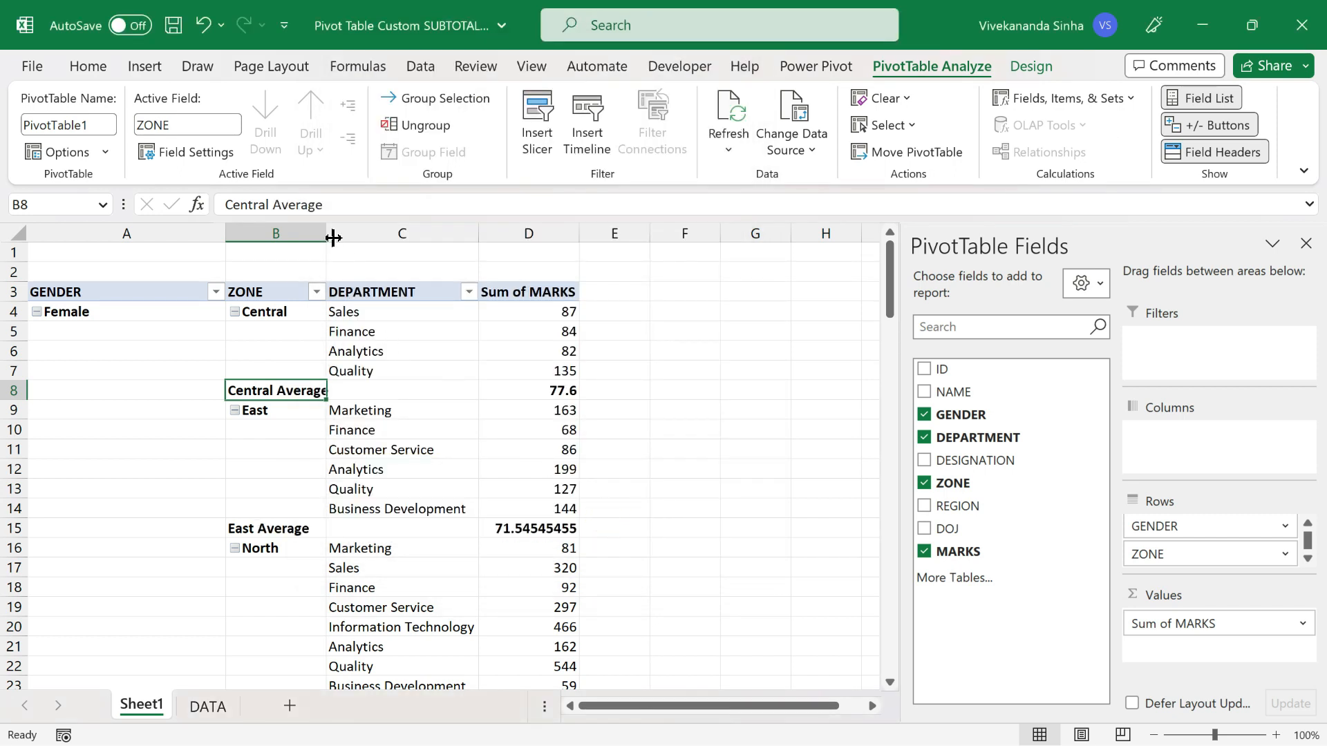
{"action": "left_click_drag", "start_coordinate": [326, 235], "coordinate": [388, 234]}
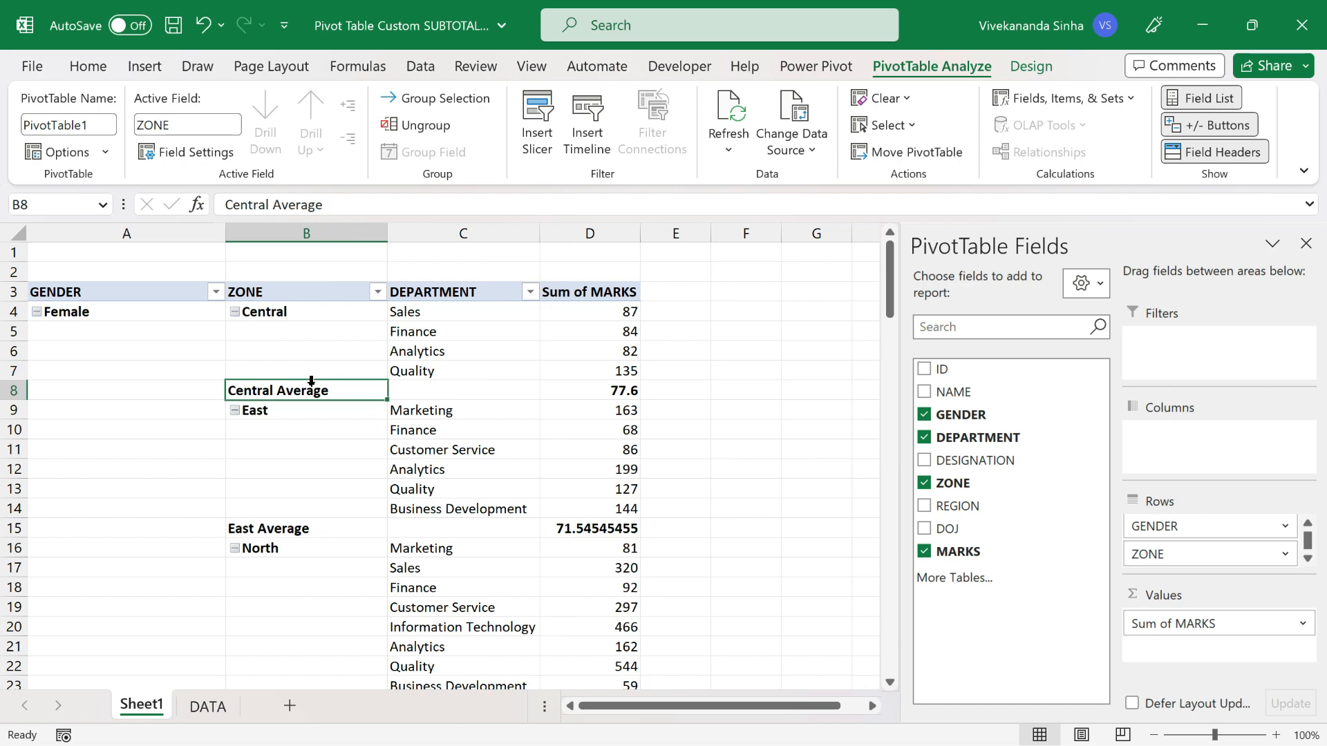
{"action": "left_click", "coordinate": [602, 390]}
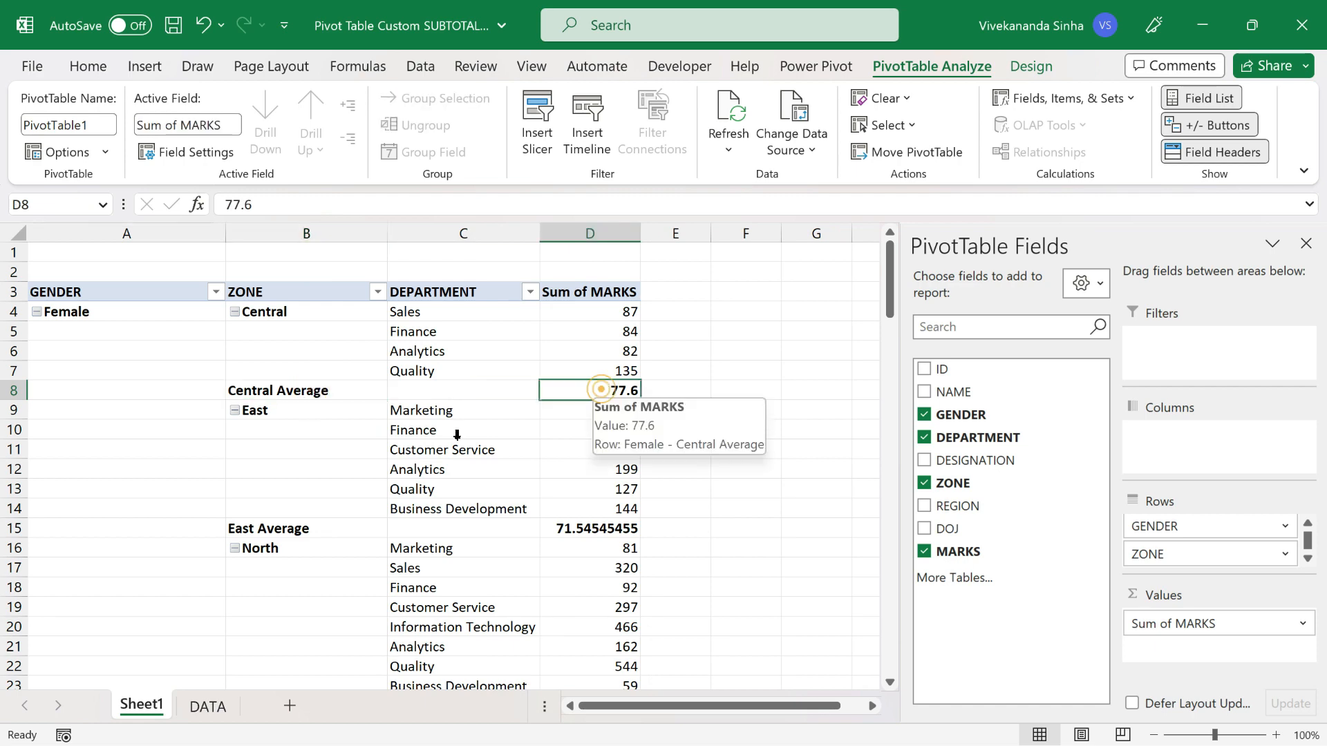
Compare the Female Total row with the zone average subtotals in the Sum of MARKS column
{"action": "scroll", "coordinate": [344, 459], "scroll_direction": "down", "scroll_amount": 11}
{"action": "scroll", "coordinate": [343, 459], "scroll_direction": "down", "scroll_amount": 2}
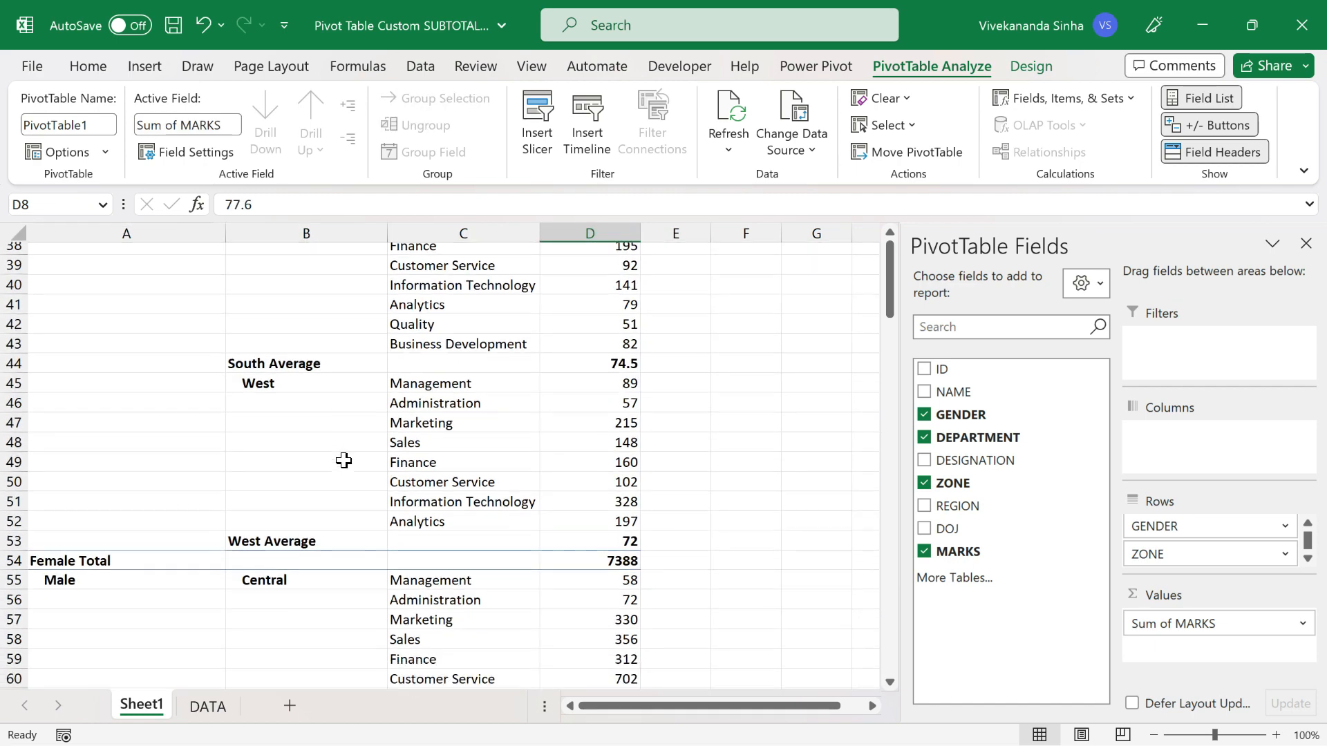
{"action": "left_click", "coordinate": [121, 527]}
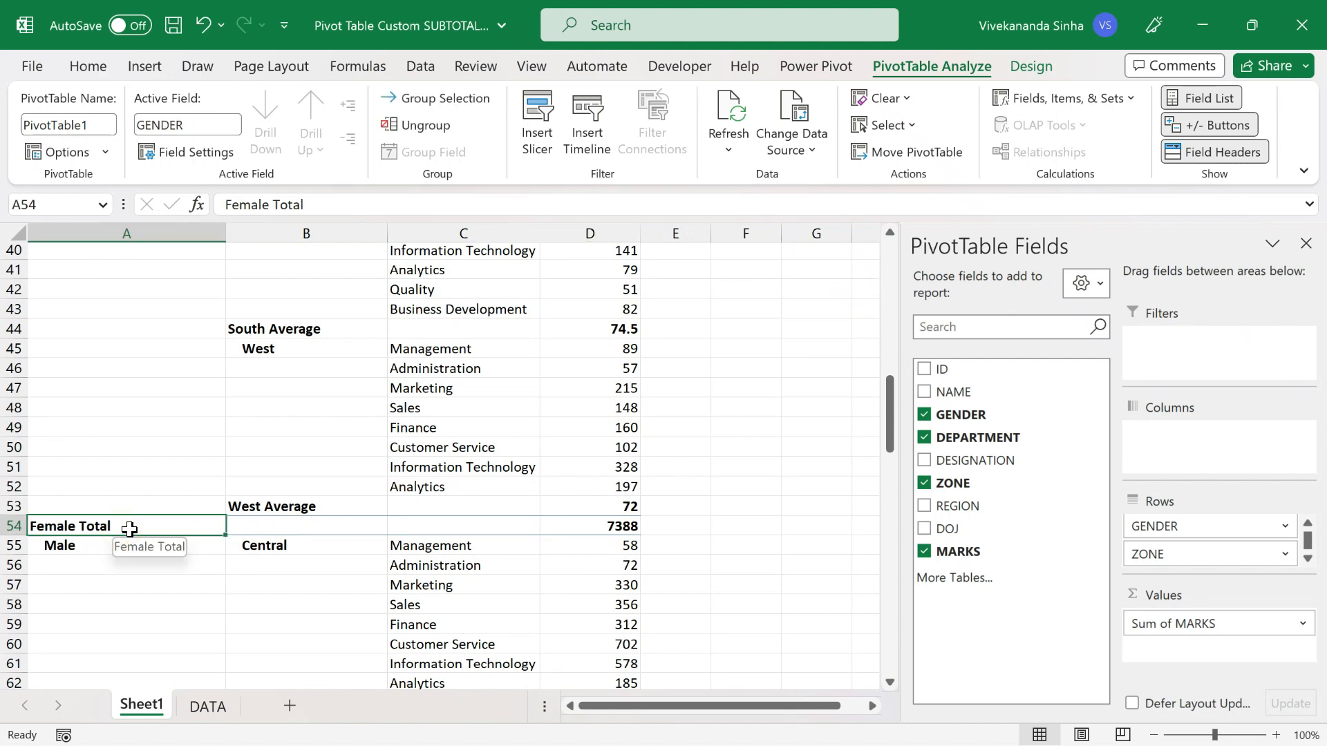
{"action": "left_click", "coordinate": [627, 523]}
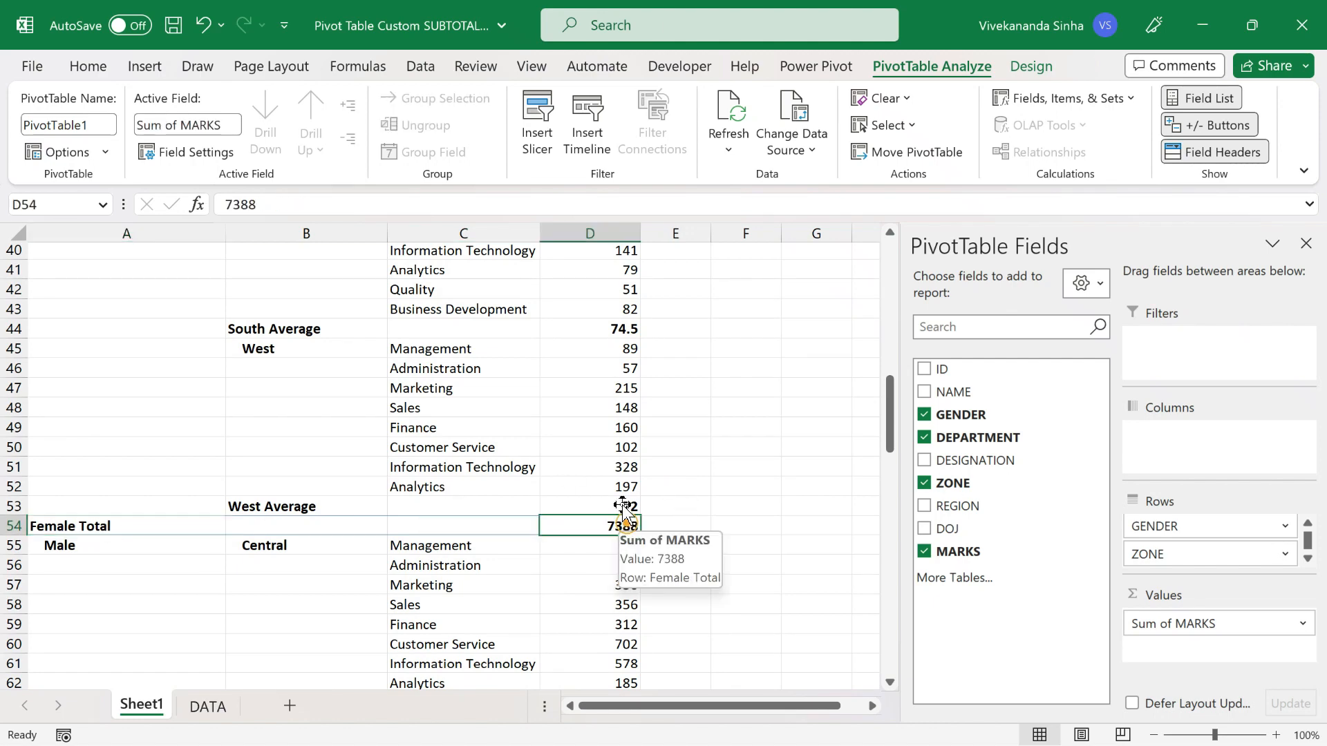
{"action": "scroll", "coordinate": [592, 435], "scroll_direction": "up", "scroll_amount": 11}
{"action": "scroll", "coordinate": [592, 435], "scroll_direction": "up", "scroll_amount": 2}
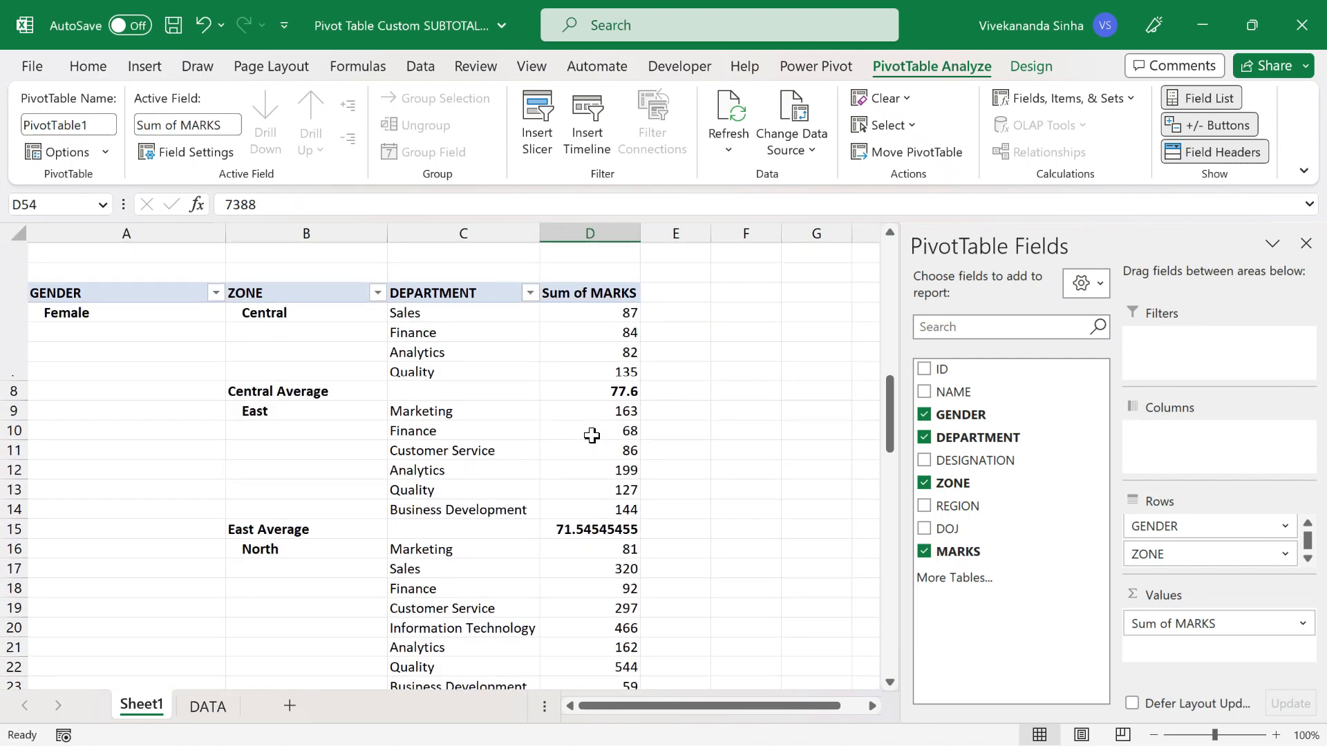
{"action": "left_click", "coordinate": [624, 389]}
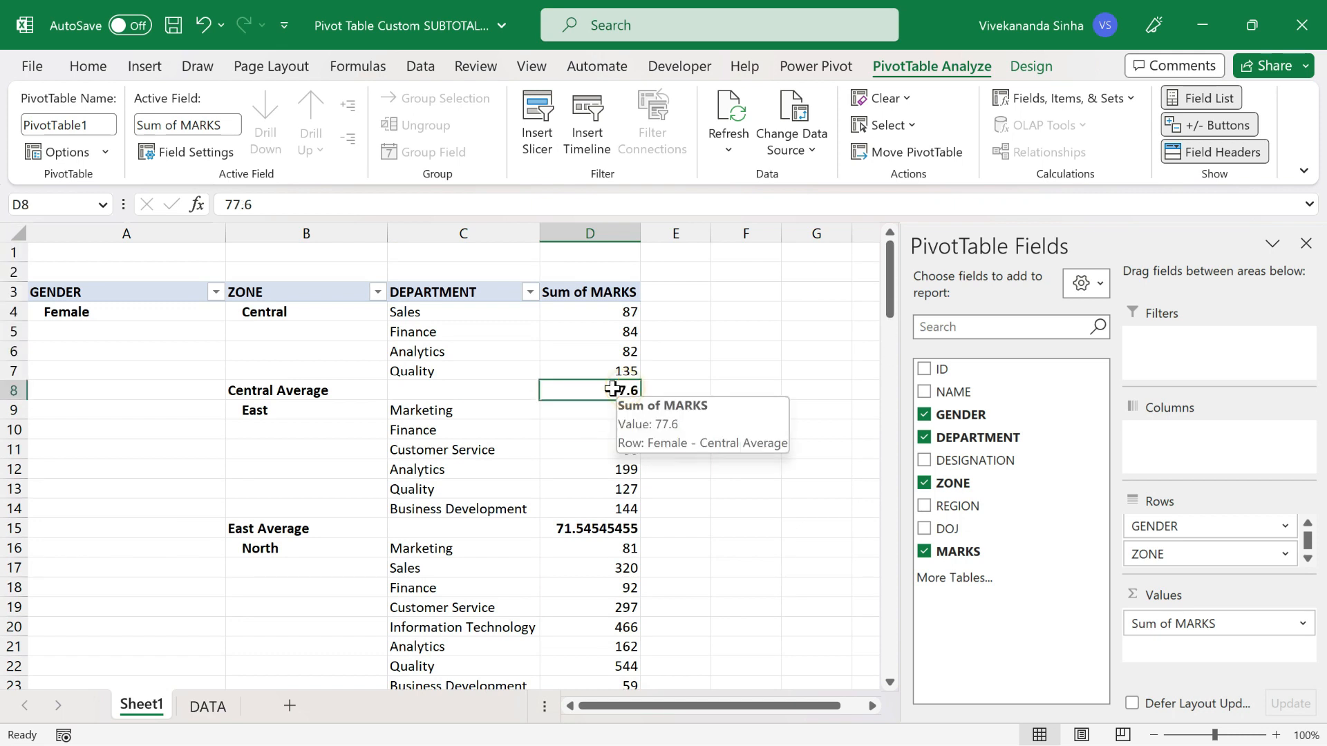
Review the custom subtotal functions offered for the ZONE field without changing its settings
{"action": "left_click", "coordinate": [317, 392]}
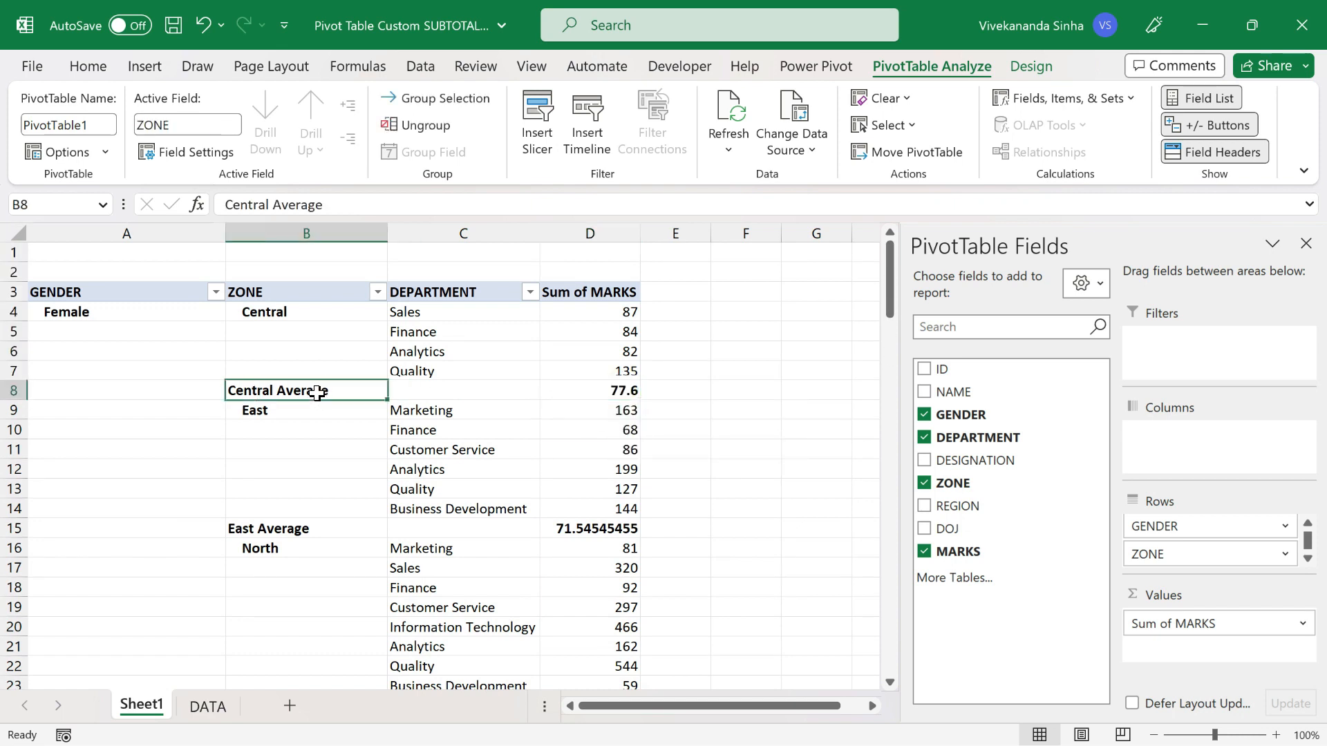
{"action": "left_click", "coordinate": [192, 152]}
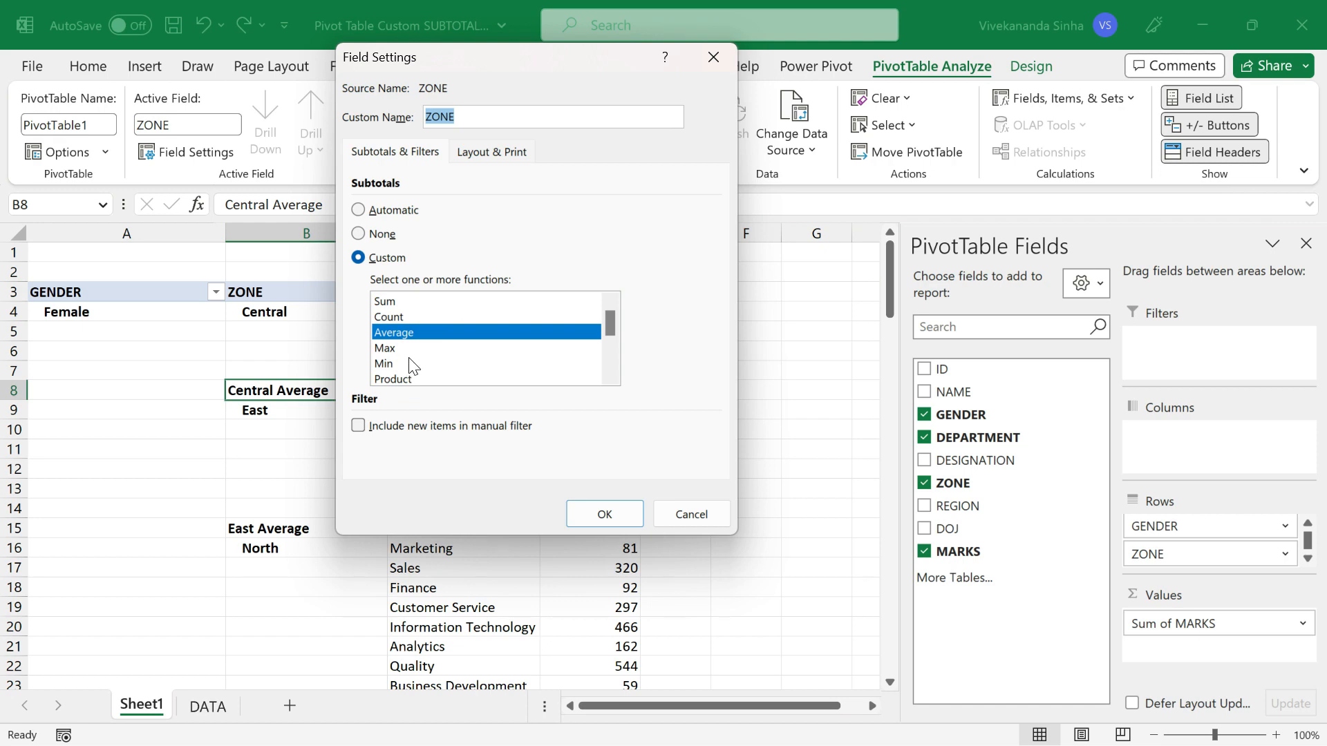
{"action": "left_click", "coordinate": [689, 514]}
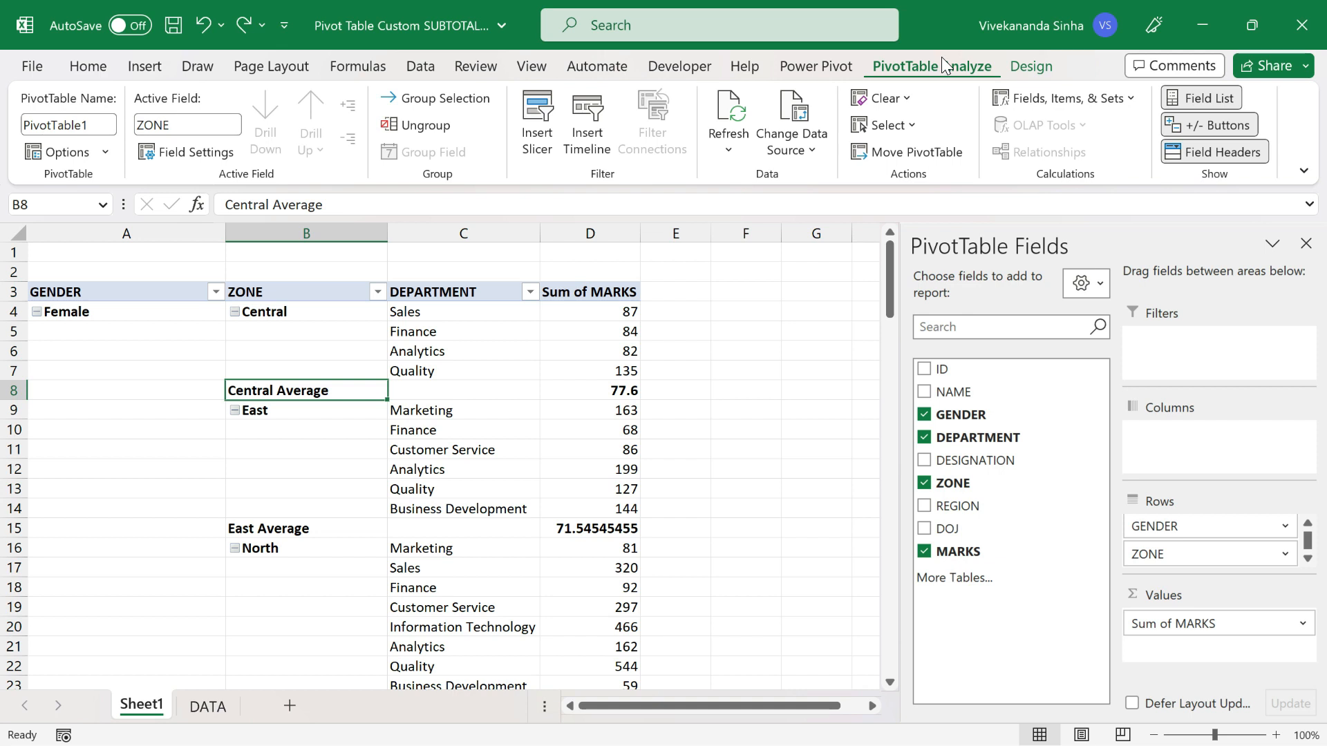
Switch the PivotTable's report layout to Outline Form and check the rows for both levels of subtotals
{"action": "left_click", "coordinate": [1035, 69]}
{"action": "left_click", "coordinate": [183, 153]}
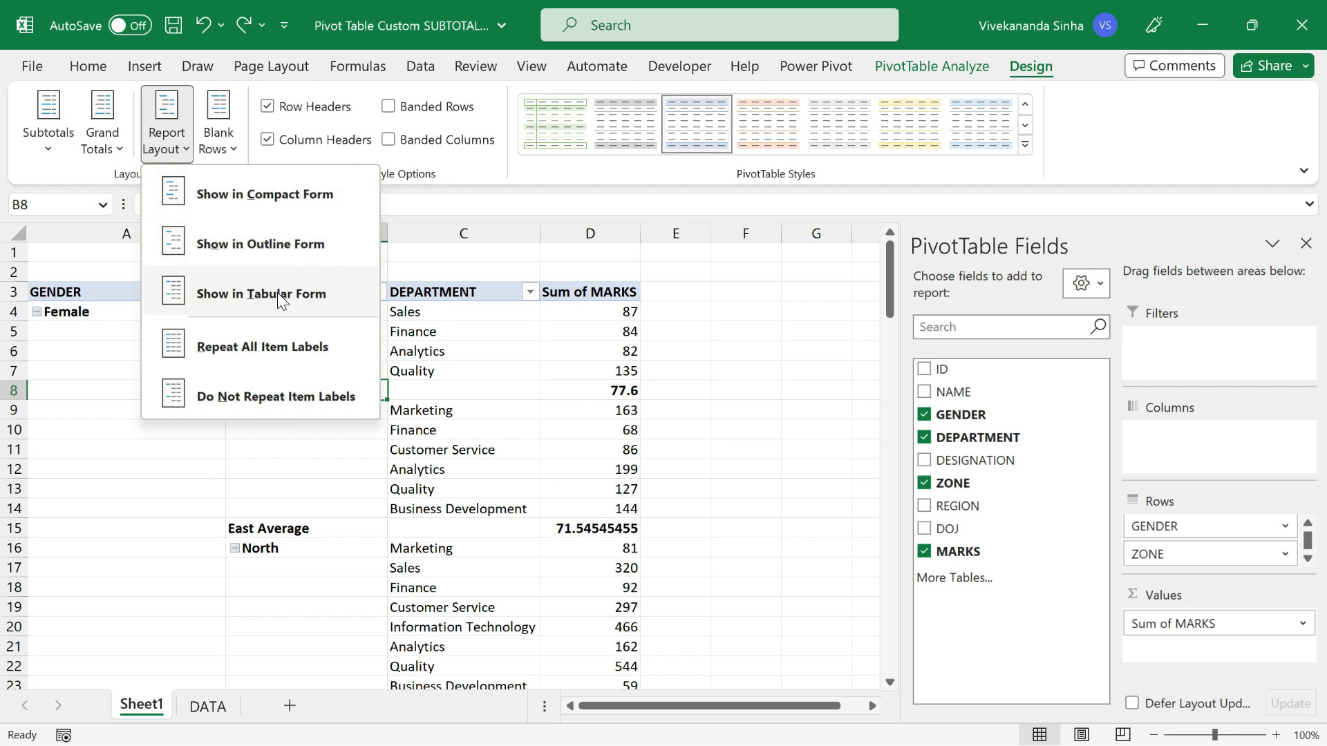
{"action": "left_click", "coordinate": [297, 244]}
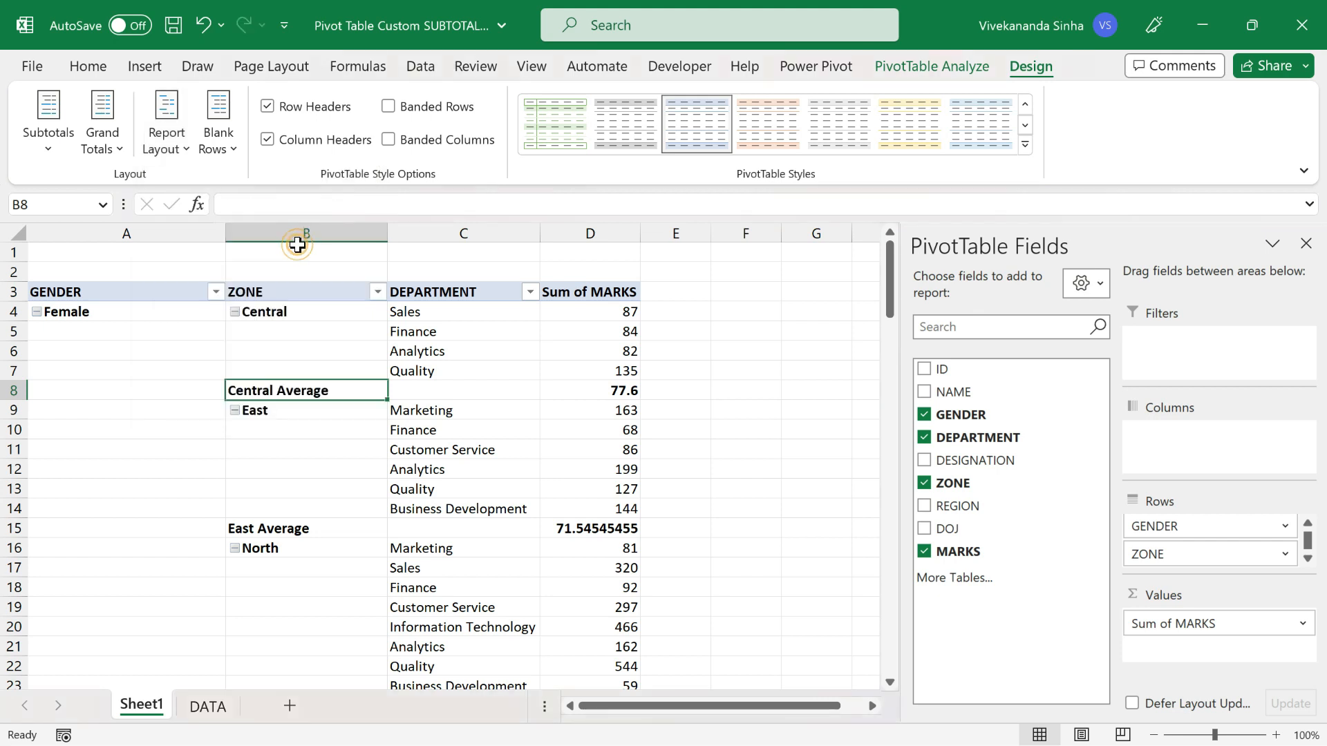
{"action": "scroll", "coordinate": [325, 436], "scroll_direction": "down", "scroll_amount": 17}
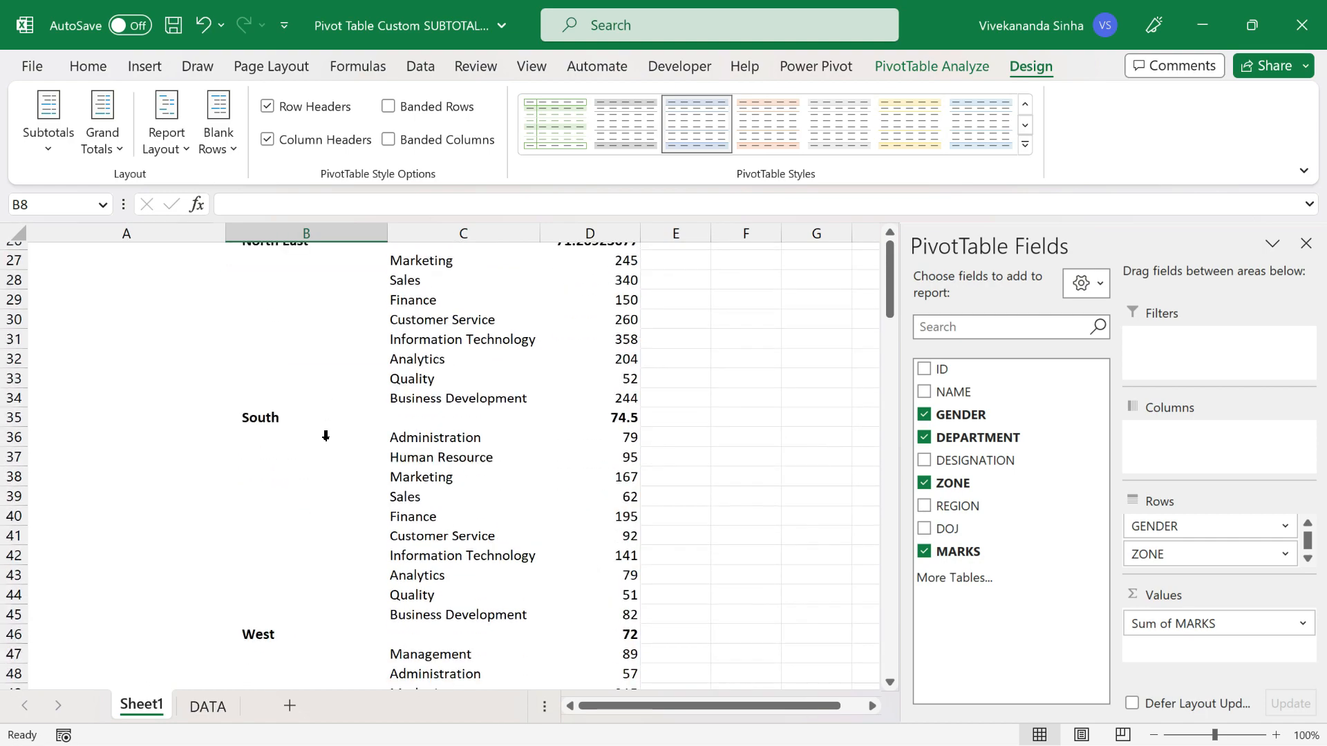
{"action": "scroll", "coordinate": [325, 436], "scroll_direction": "up", "scroll_amount": 17}
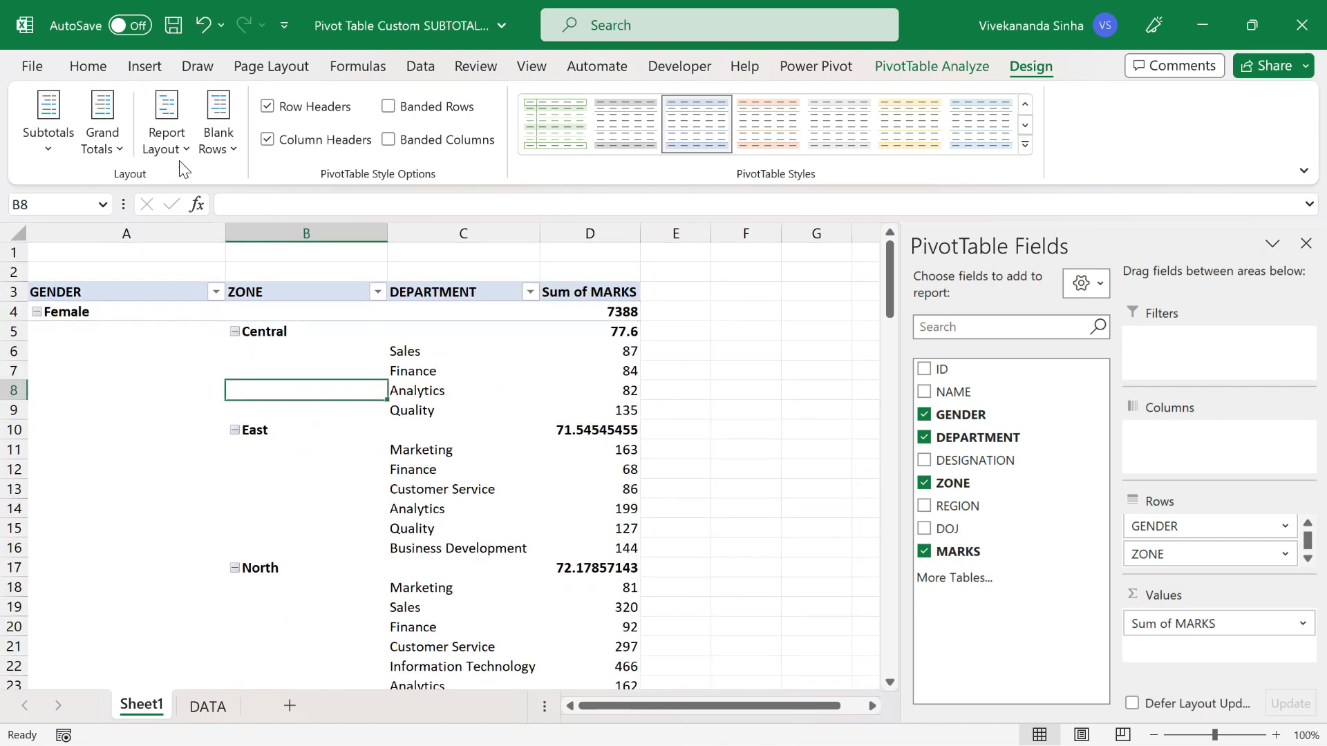
Show all subtotals at the bottom of each group in the PivotTable and check the gender and zone rows
{"action": "left_click", "coordinate": [54, 143]}
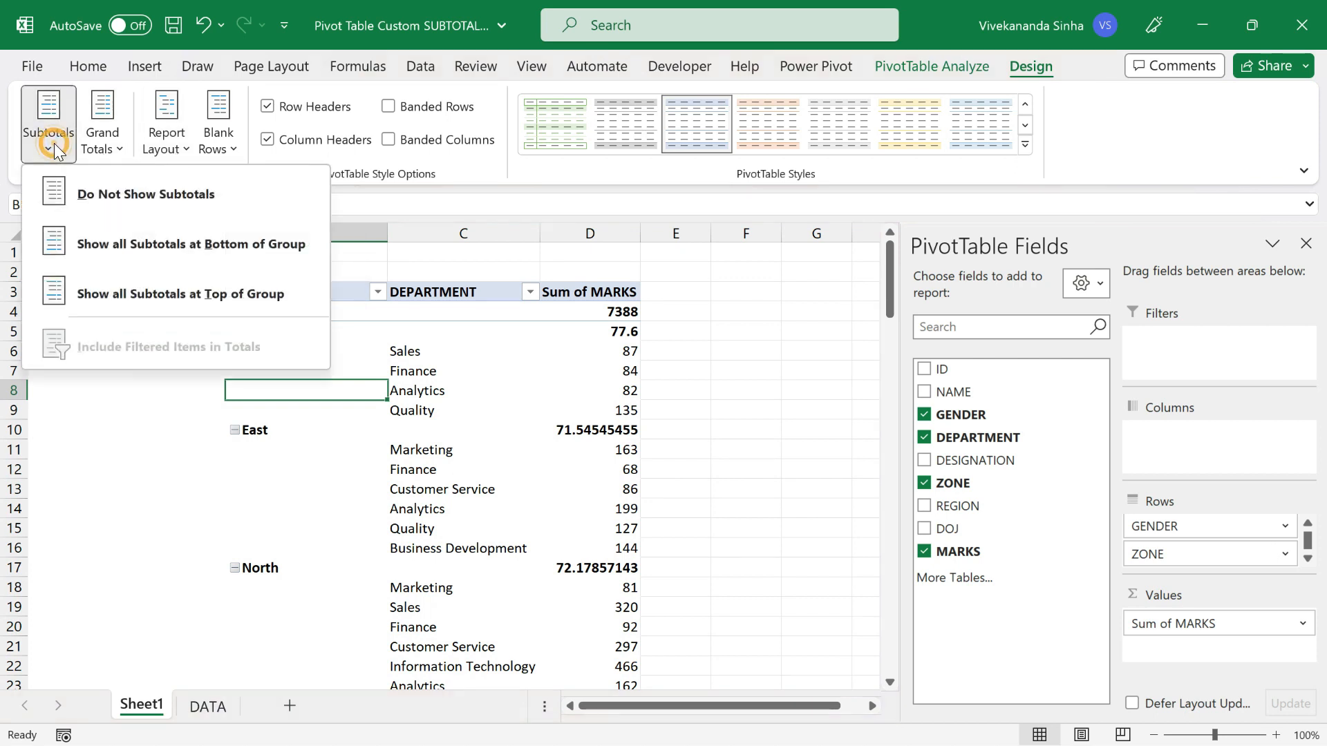
{"action": "left_click", "coordinate": [174, 237]}
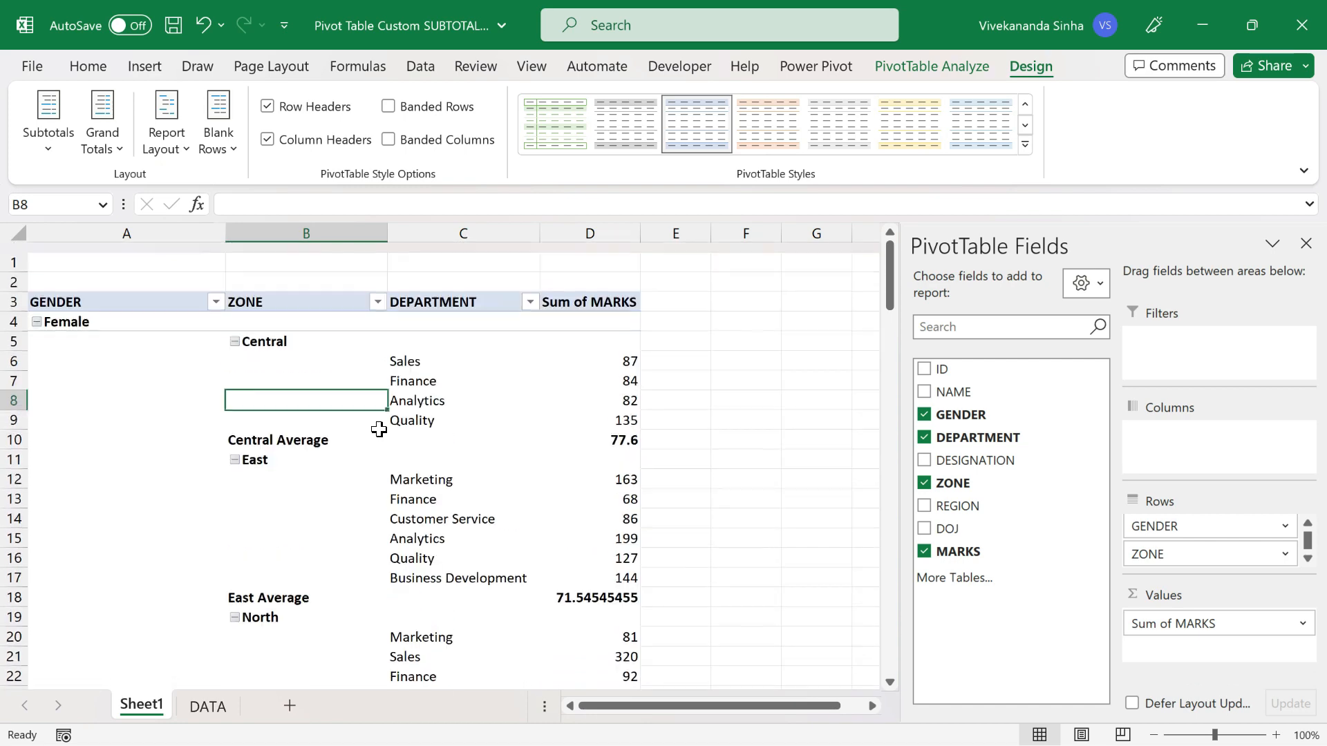
{"action": "scroll", "coordinate": [459, 439], "scroll_direction": "down", "scroll_amount": 16}
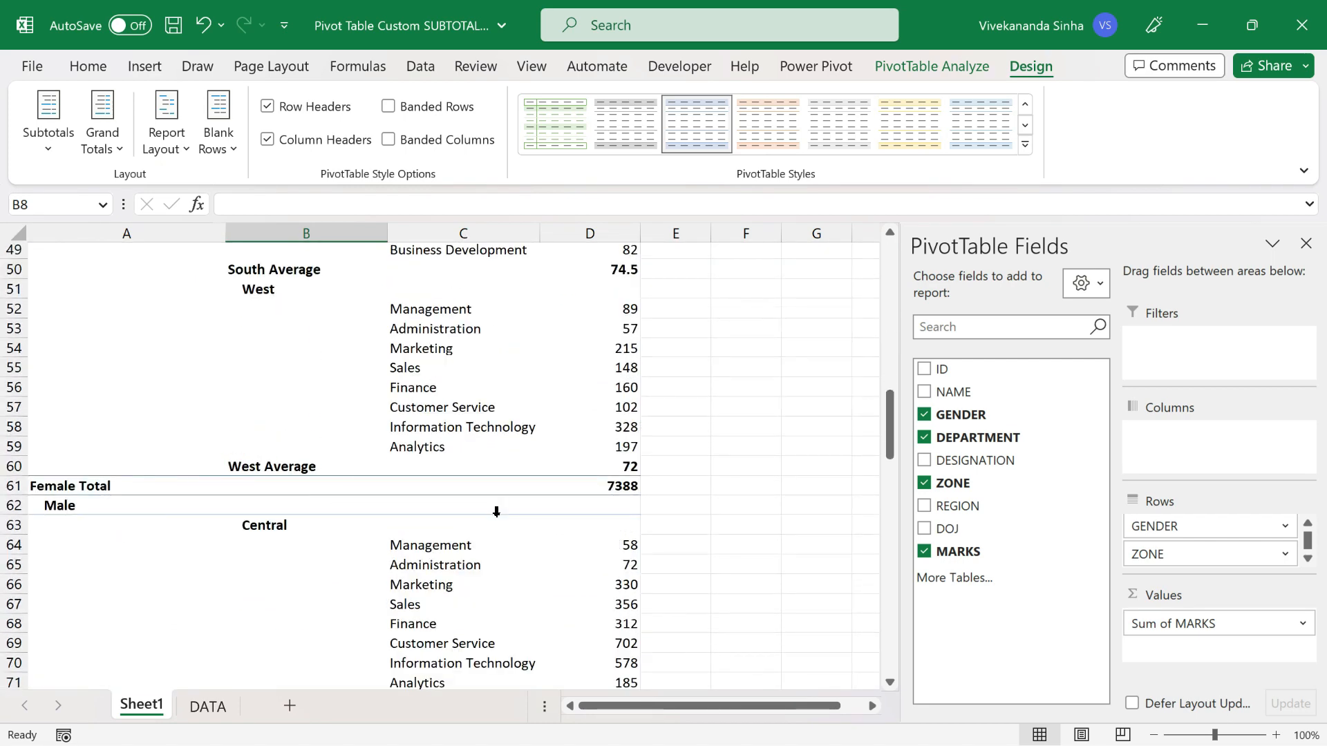
{"action": "scroll", "coordinate": [496, 511], "scroll_direction": "up", "scroll_amount": 15}
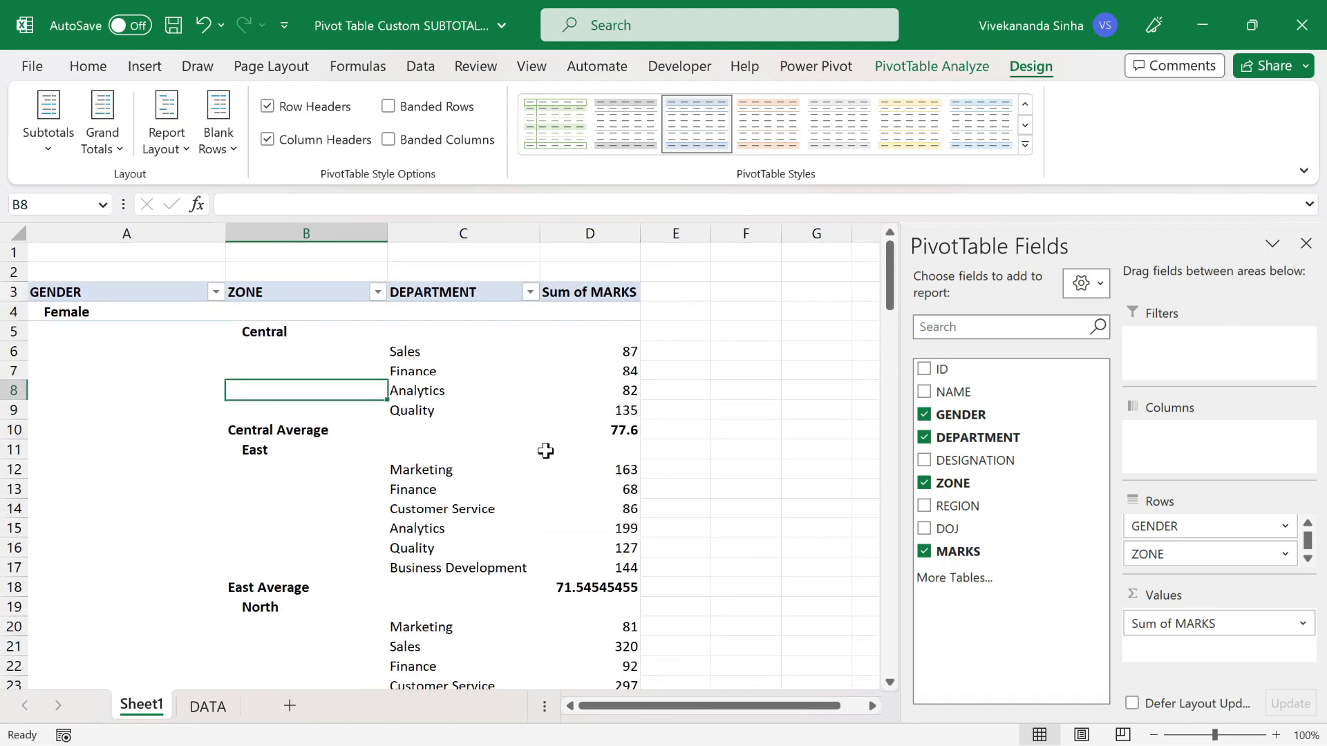
Apply the light blue style from the first row of Medium styles to the PivotTable and inspect its formatting
{"action": "left_click", "coordinate": [1024, 146]}
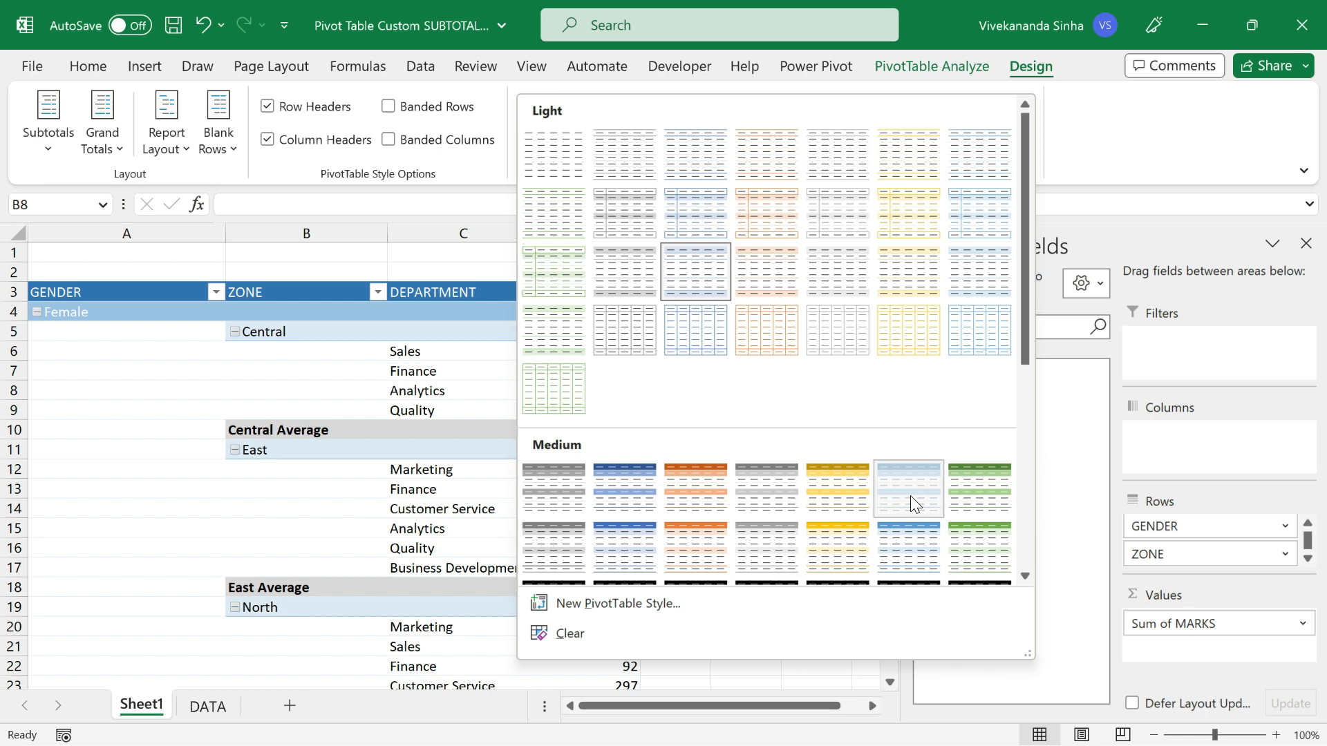
{"action": "left_click", "coordinate": [909, 496]}
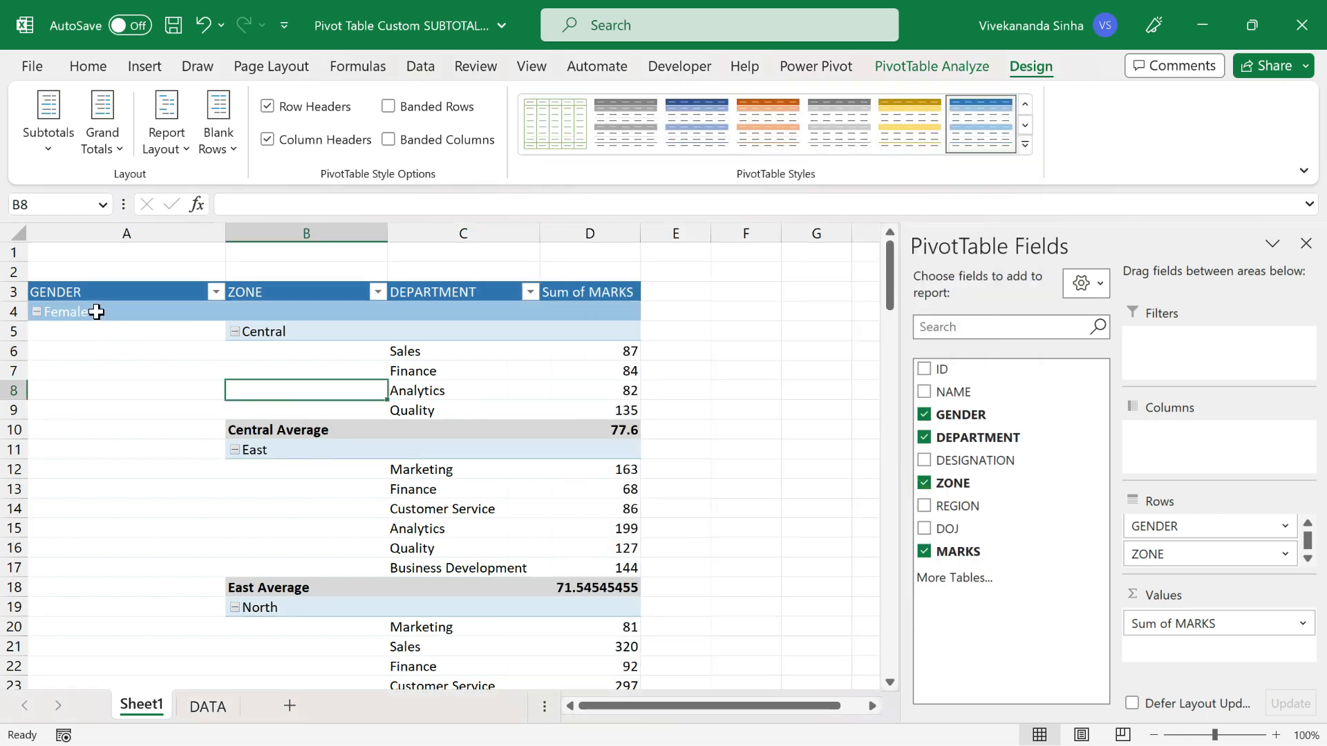
{"action": "left_click", "coordinate": [96, 311]}
{"action": "scroll", "coordinate": [369, 361], "scroll_direction": "down", "scroll_amount": 16}
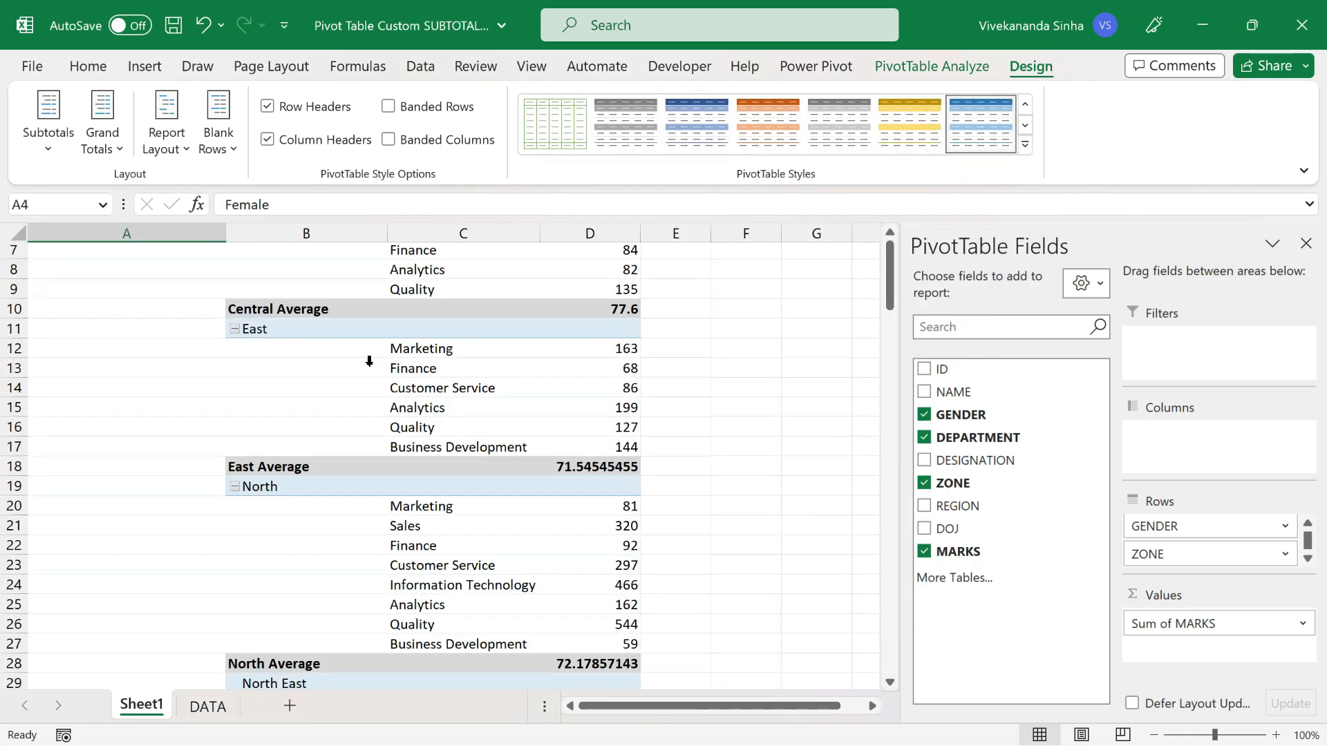
{"action": "scroll", "coordinate": [369, 361], "scroll_direction": "down", "scroll_amount": 1}
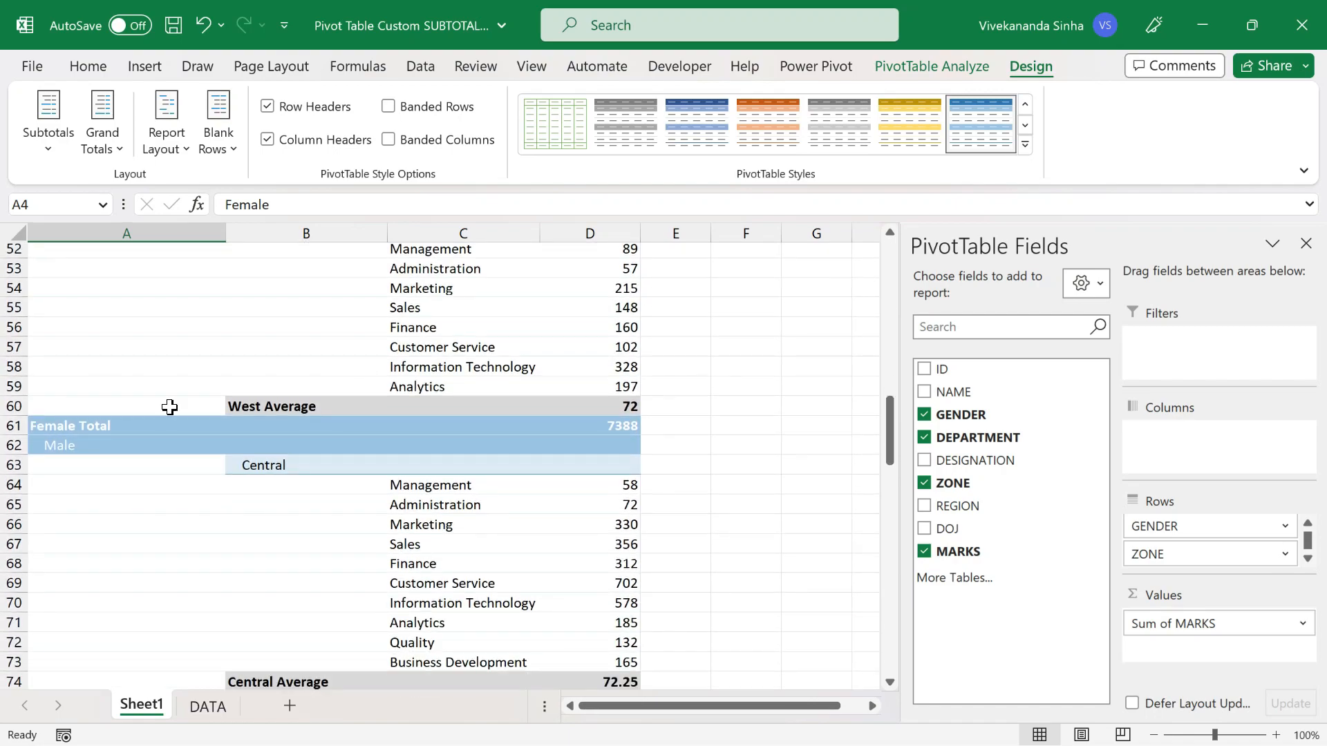
{"action": "scroll", "coordinate": [197, 471], "scroll_direction": "down", "scroll_amount": 20}
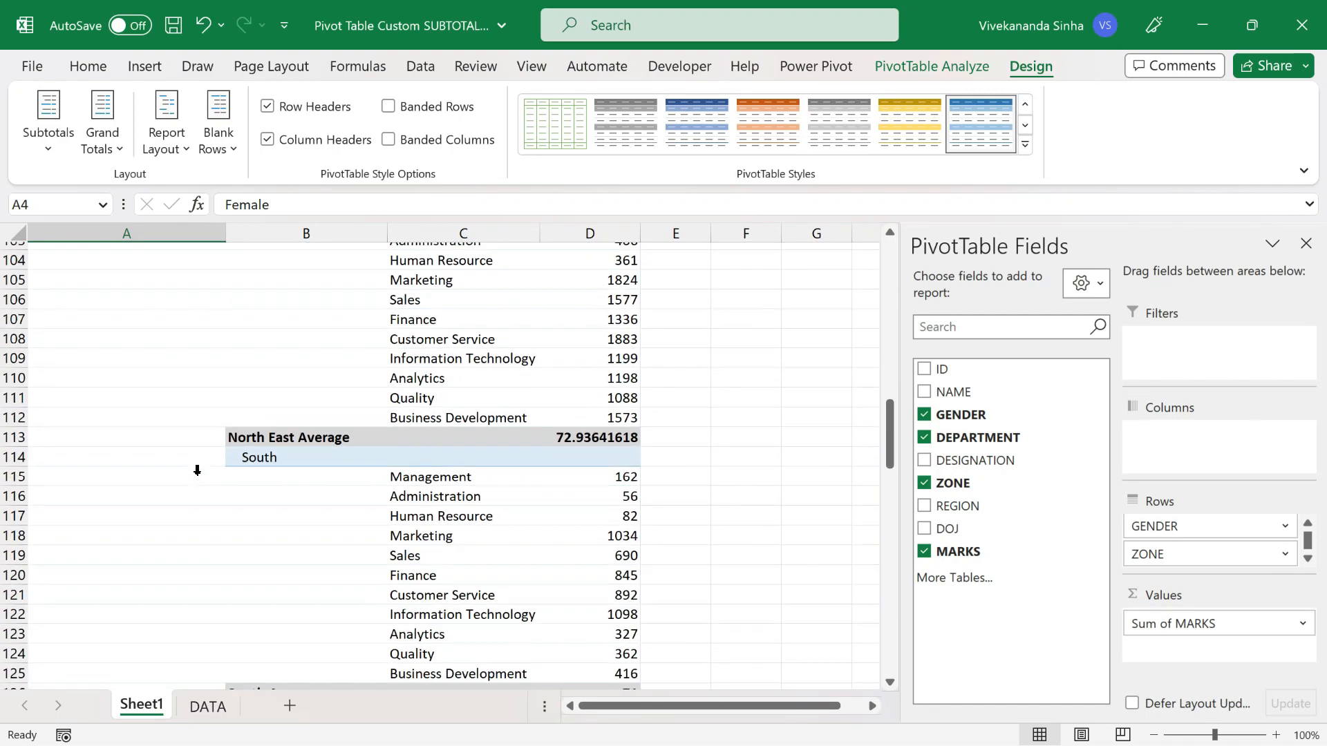
{"action": "scroll", "coordinate": [197, 470], "scroll_direction": "down", "scroll_amount": 2}
{"action": "scroll", "coordinate": [197, 470], "scroll_direction": "up", "scroll_amount": 20}
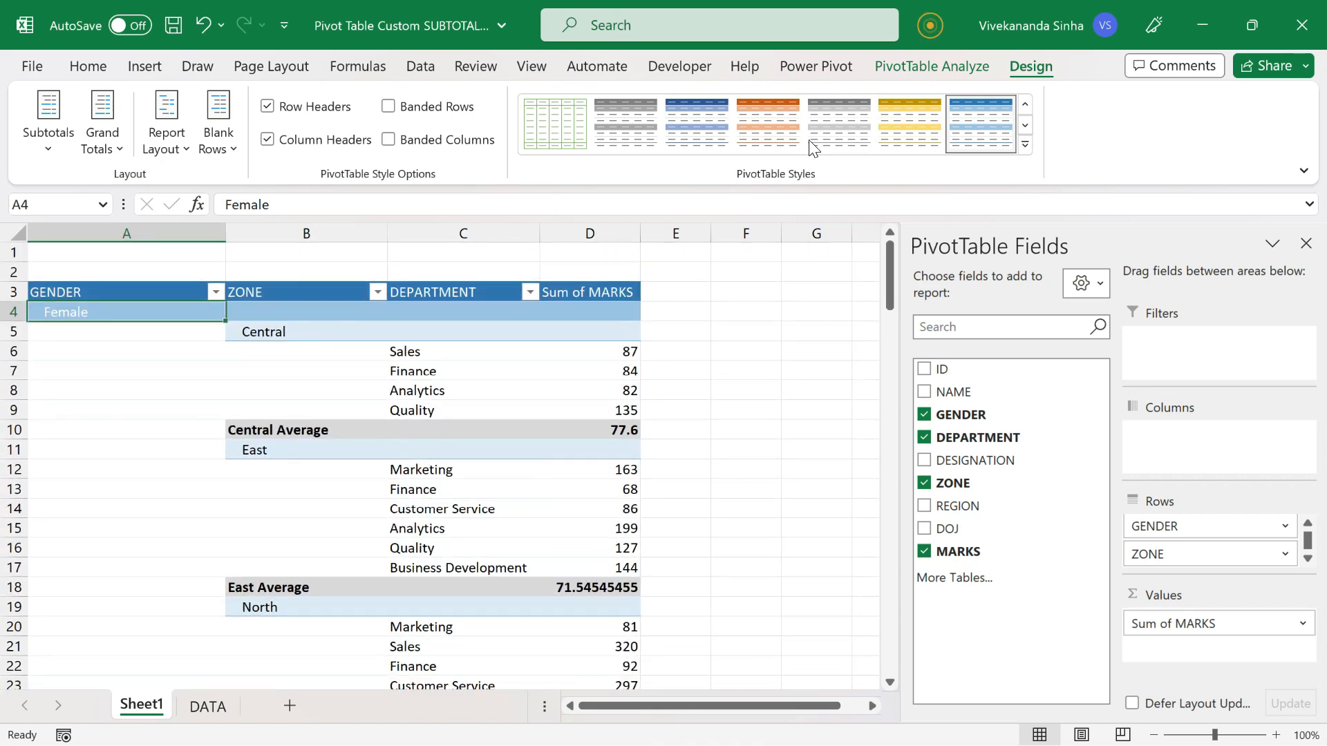
Insert a blank line after each item in the PivotTable and check the spacing between the groups
{"action": "left_click", "coordinate": [221, 153]}
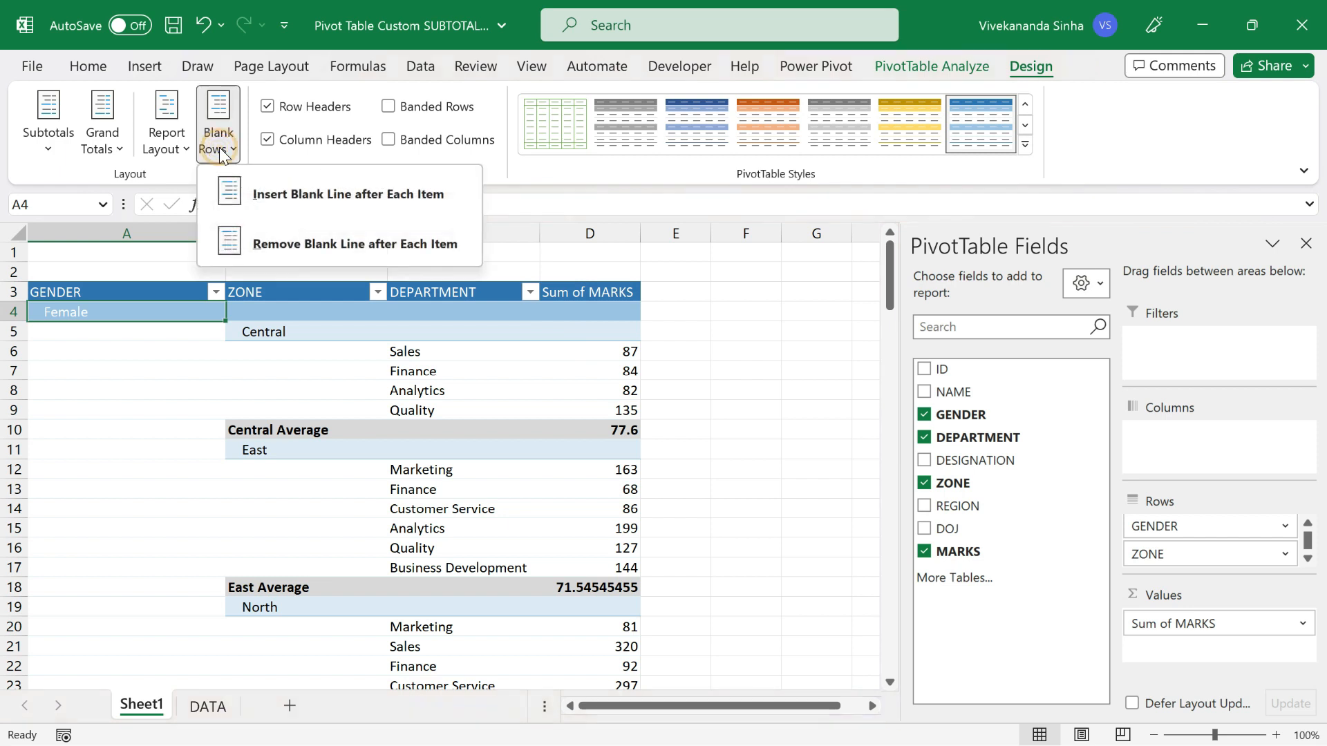
{"action": "left_click", "coordinate": [361, 199]}
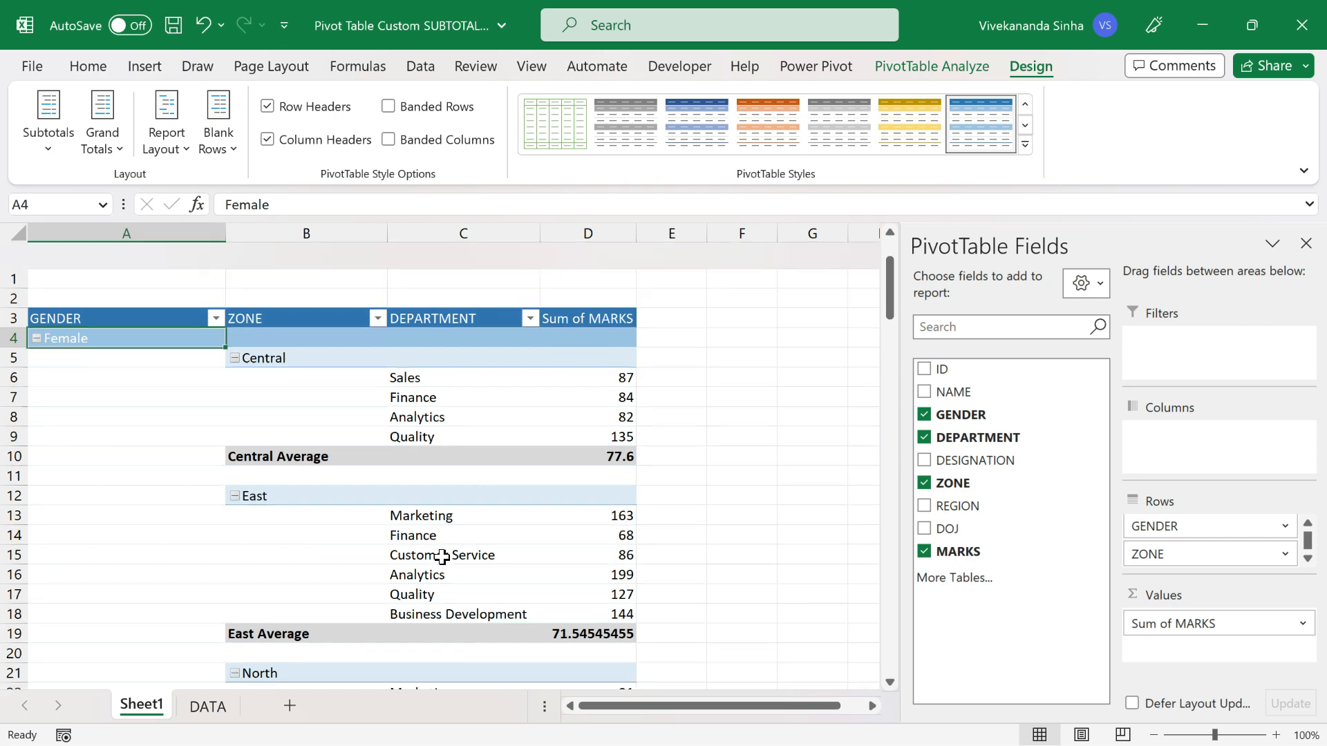
{"action": "scroll", "coordinate": [333, 549], "scroll_direction": "down", "scroll_amount": 10}
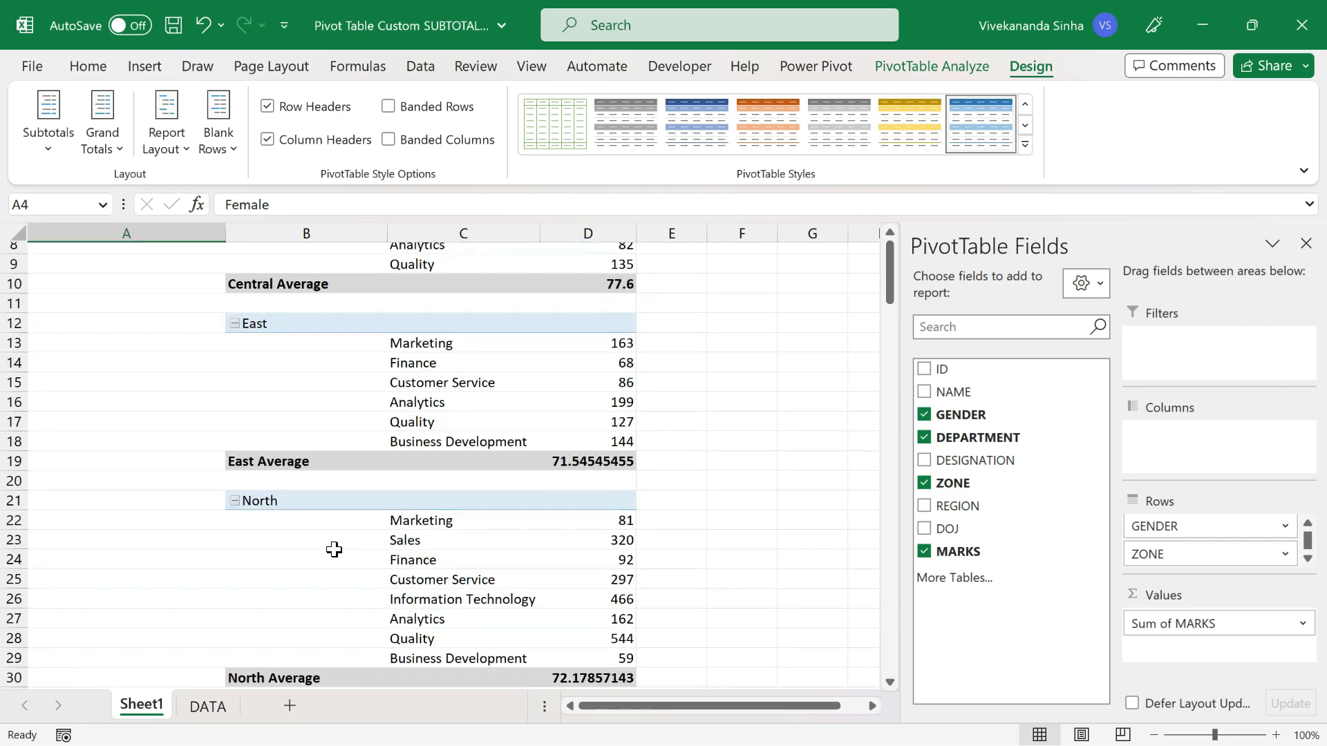
{"action": "scroll", "coordinate": [333, 550], "scroll_direction": "down", "scroll_amount": 10}
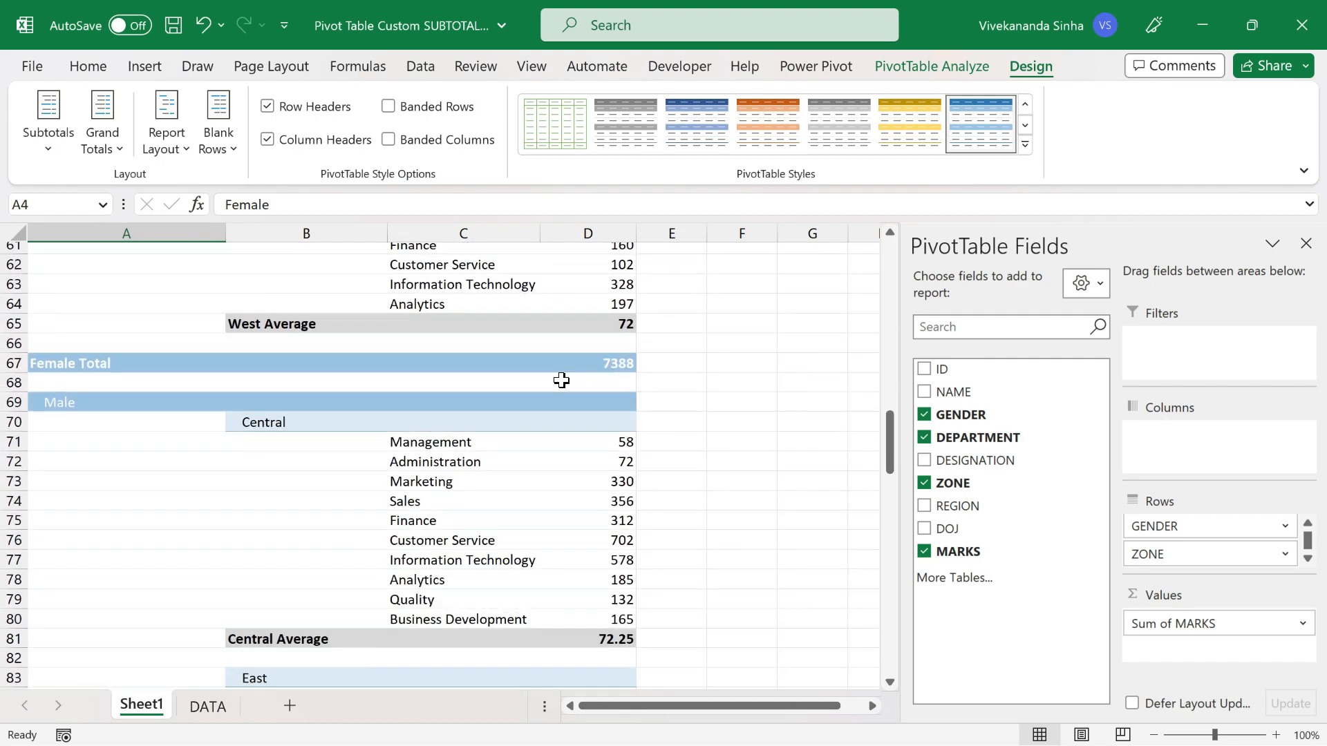
{"action": "scroll", "coordinate": [52, 406], "scroll_direction": "up", "scroll_amount": 15}
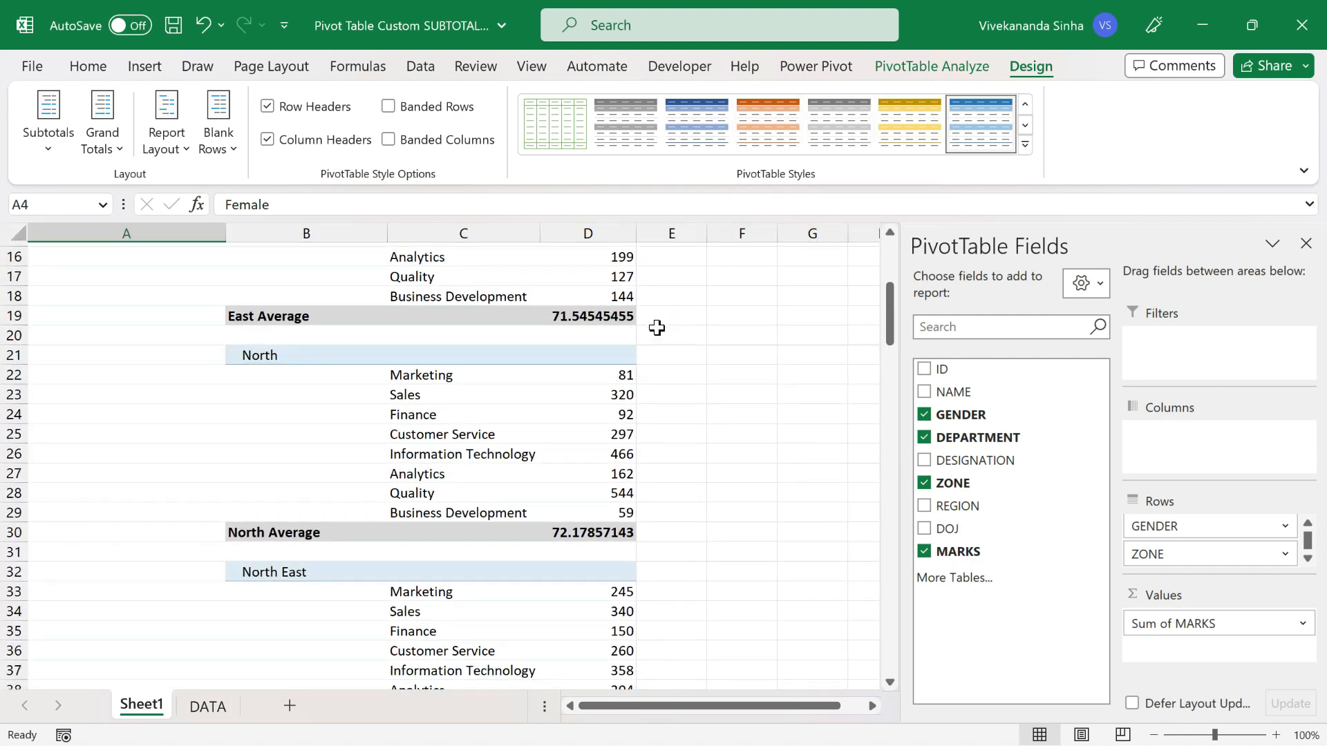
{"action": "scroll", "coordinate": [657, 326], "scroll_direction": "up", "scroll_amount": 5}
Browse the Medium and Dark PivotTable styles for an alternative look
{"action": "left_click", "coordinate": [1025, 144]}
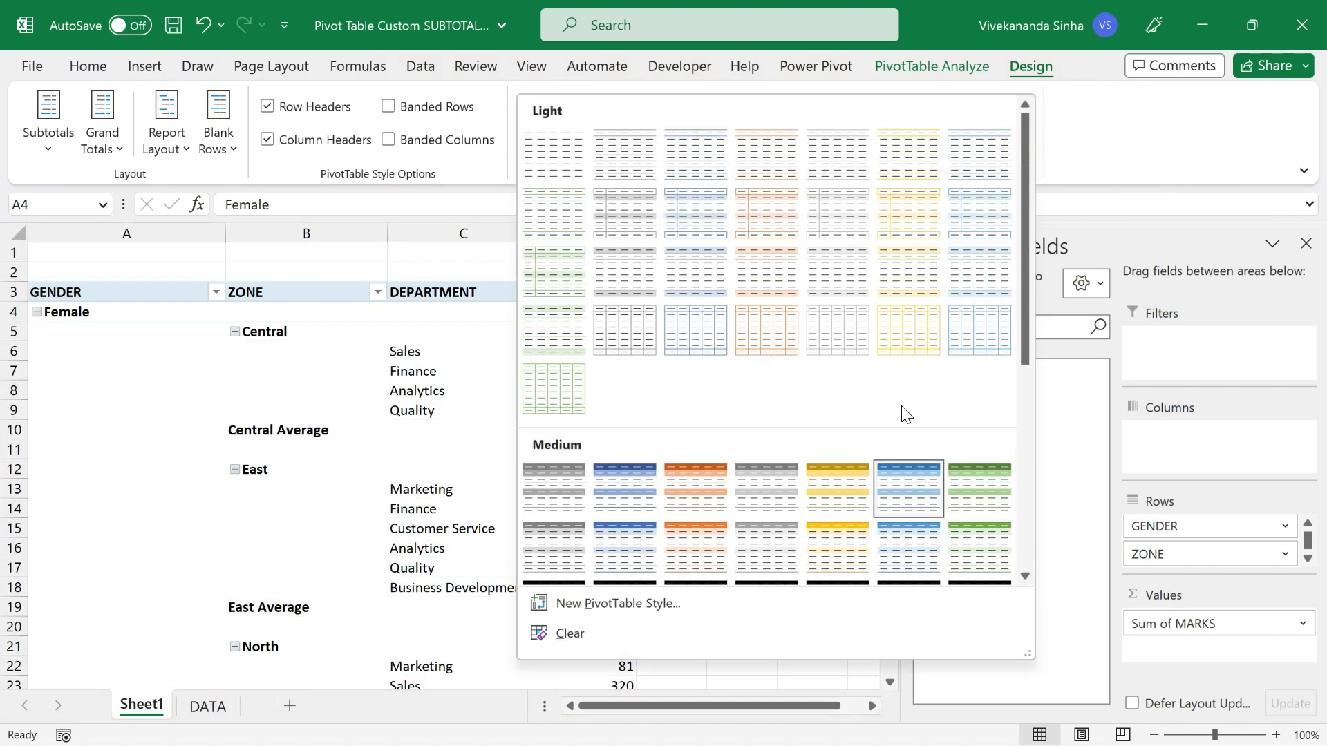
{"action": "scroll", "coordinate": [901, 405], "scroll_direction": "down", "scroll_amount": 5}
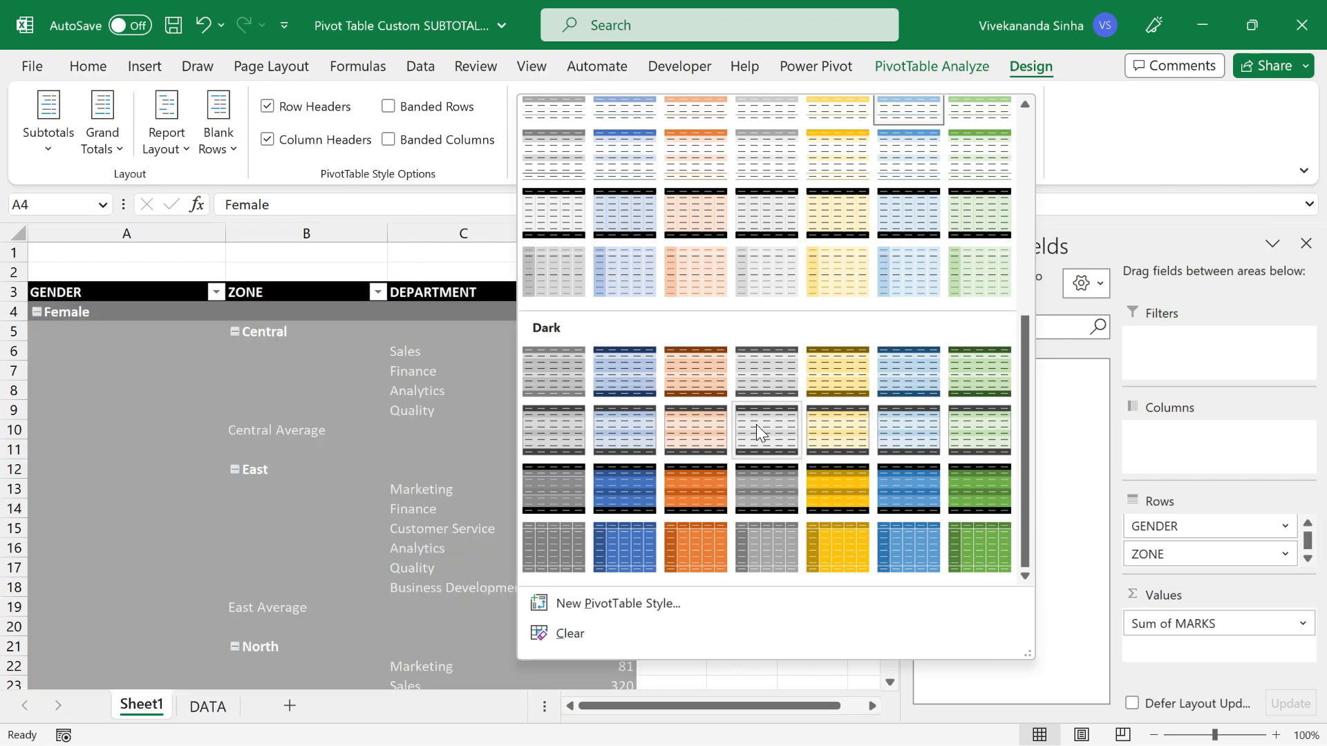